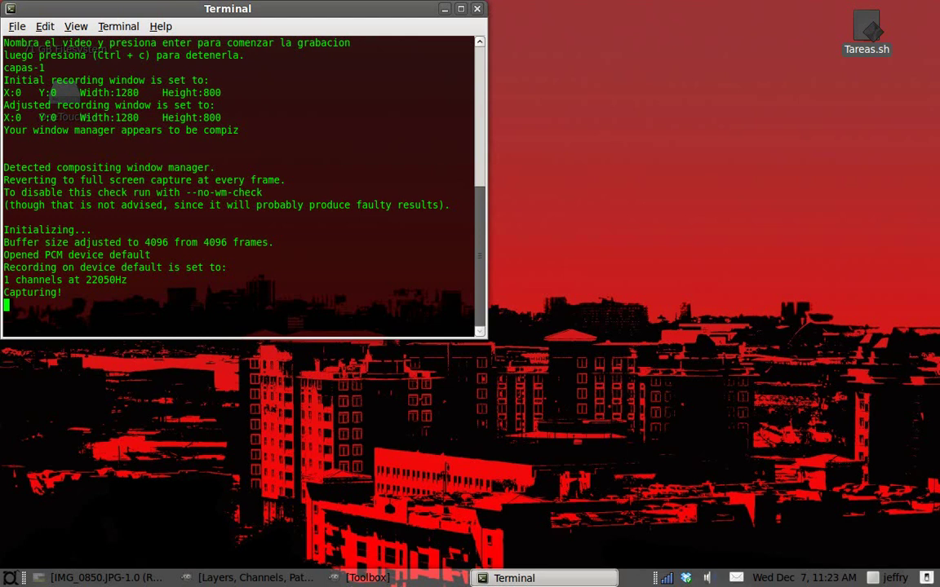
Step: Minimize the Terminal and bring back the GIMP windows showing IMG_0850.JPG
click(445, 9)
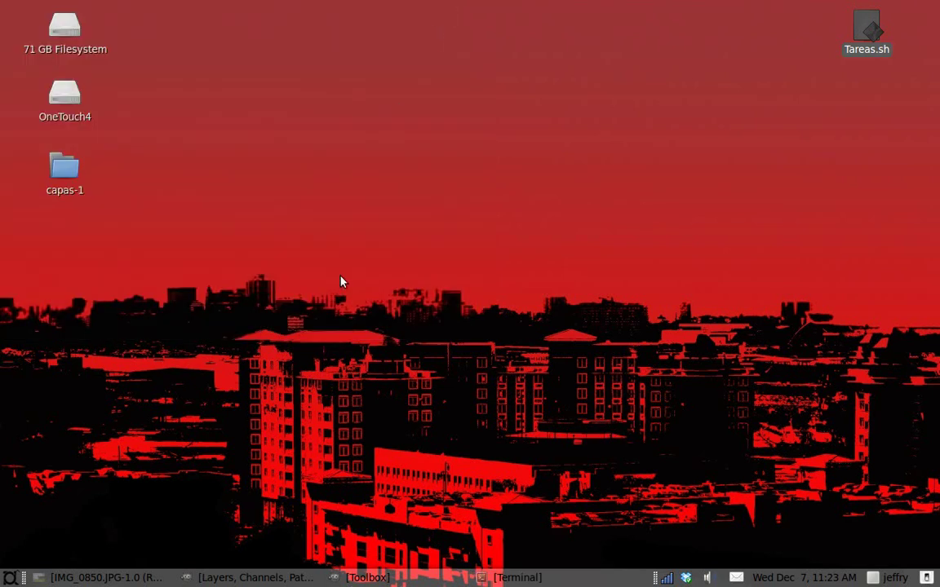
click(106, 578)
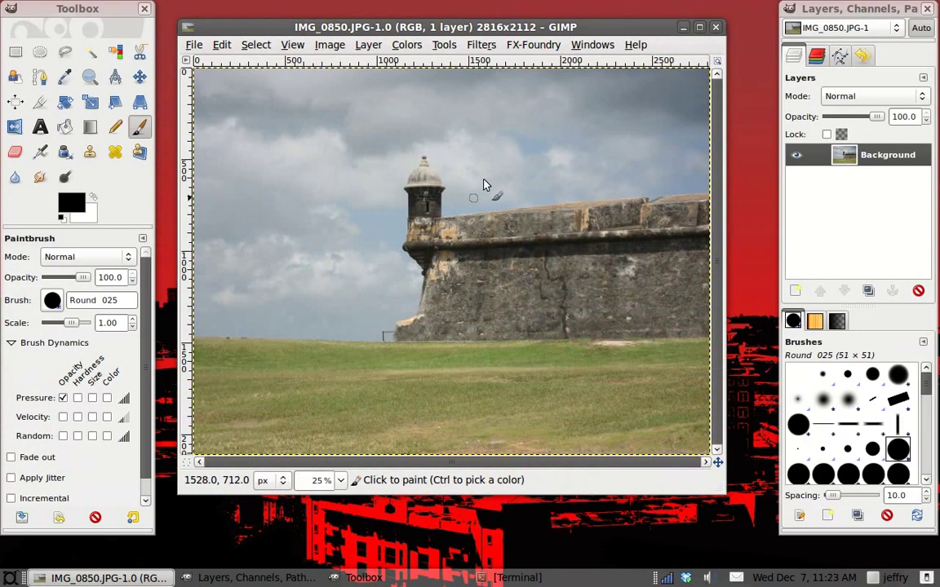
drag(500, 30, 497, 19)
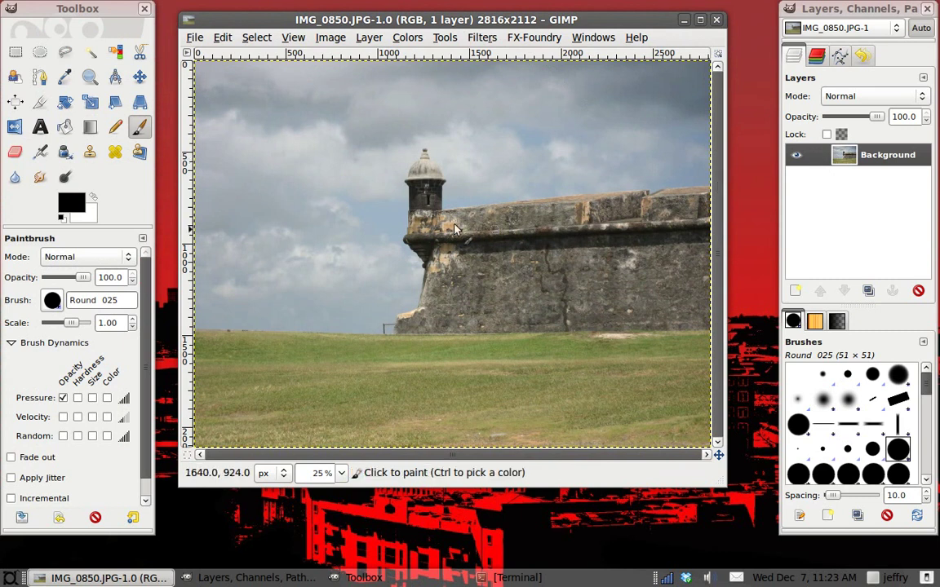
drag(513, 20, 502, 16)
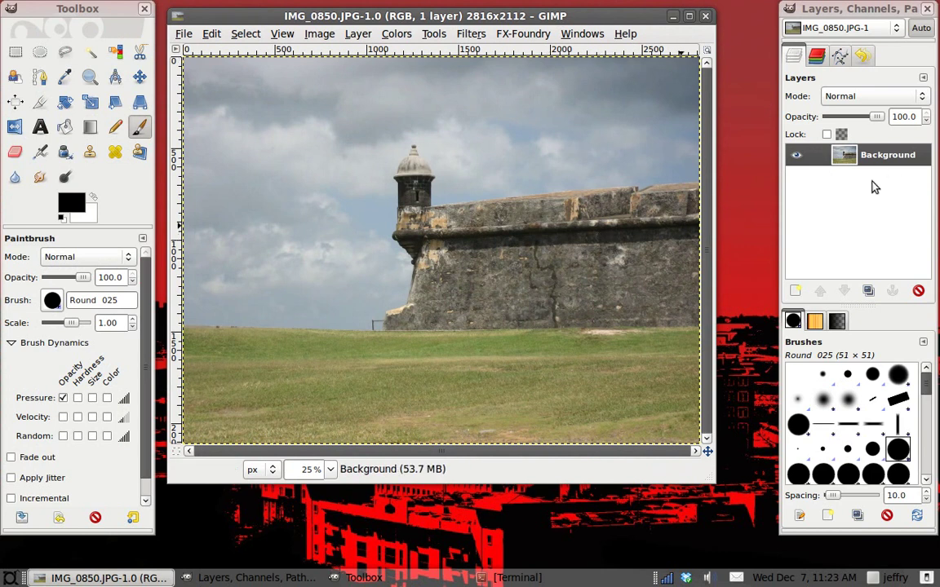
click(795, 290)
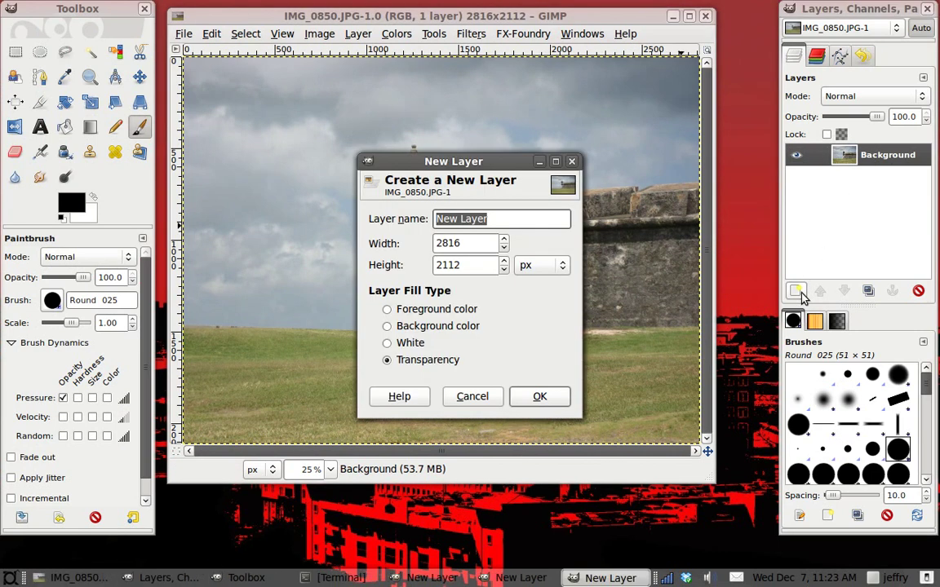
click(539, 400)
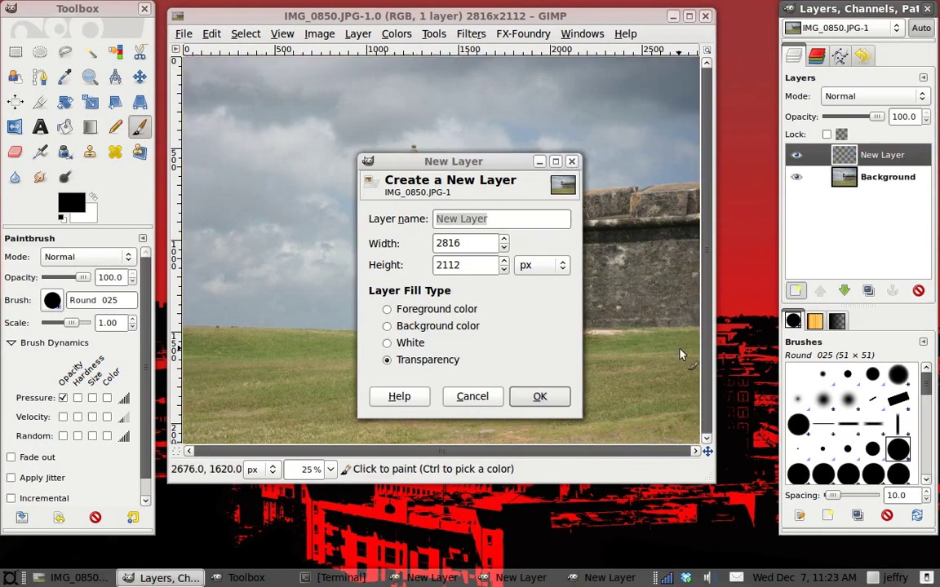
double_click(540, 398)
click(541, 394)
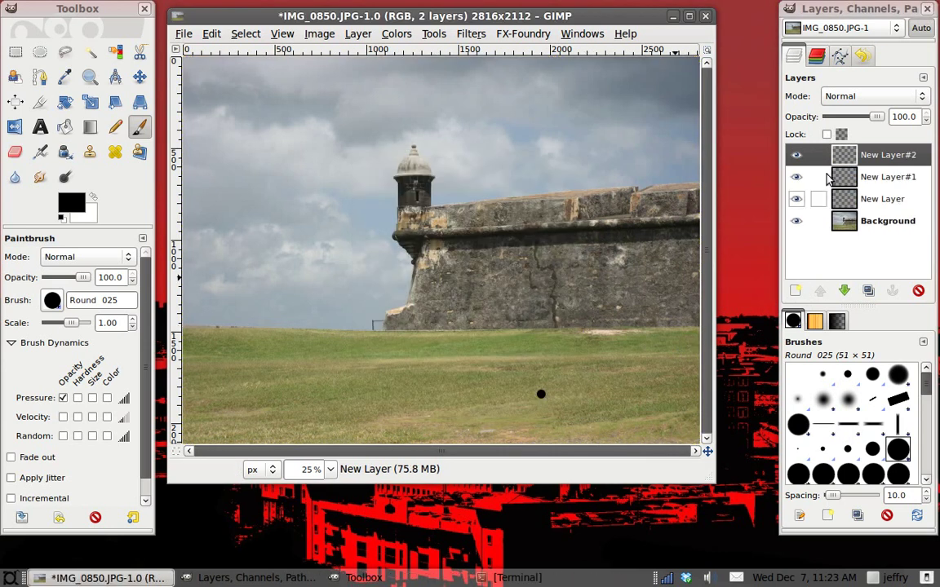
click(875, 201)
key(Up)
key(Up)
click(877, 197)
key(Up)
key(Up)
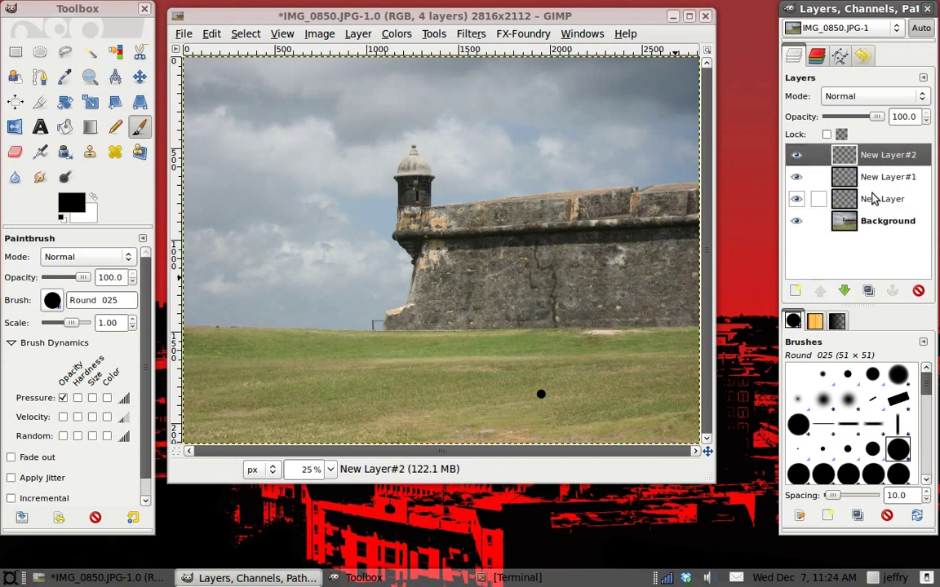
click(853, 202)
key(Down)
key(Up)
click(866, 177)
click(886, 157)
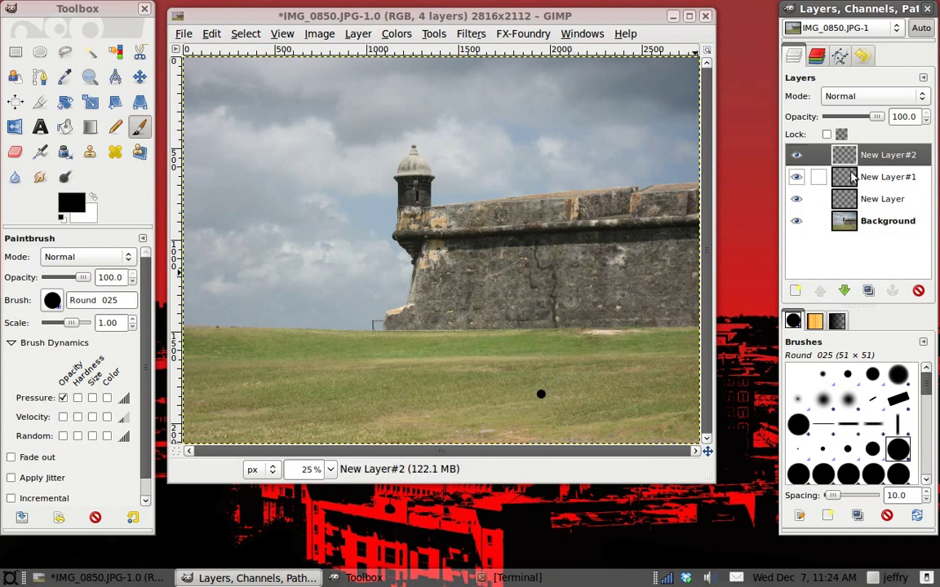
key(ctrl+z)
click(797, 176)
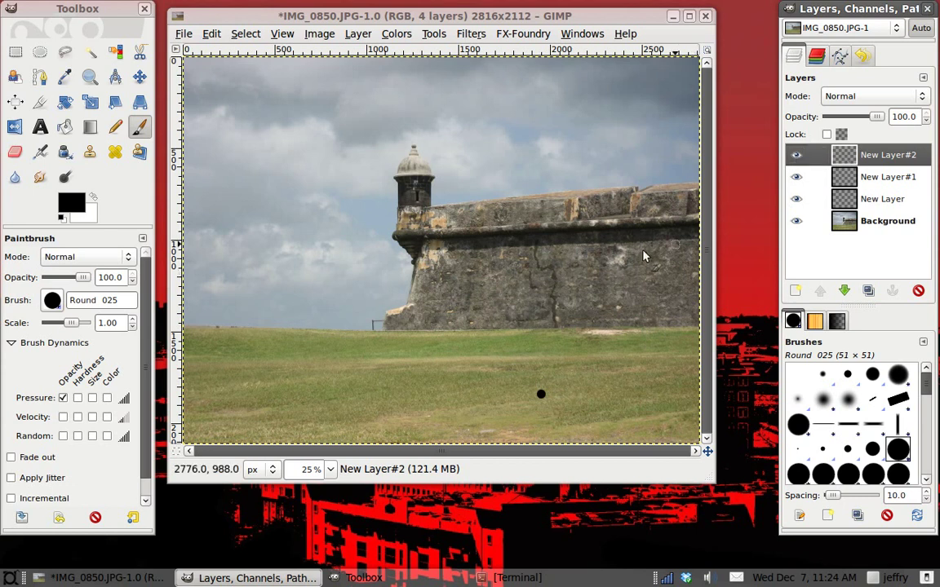
click(796, 155)
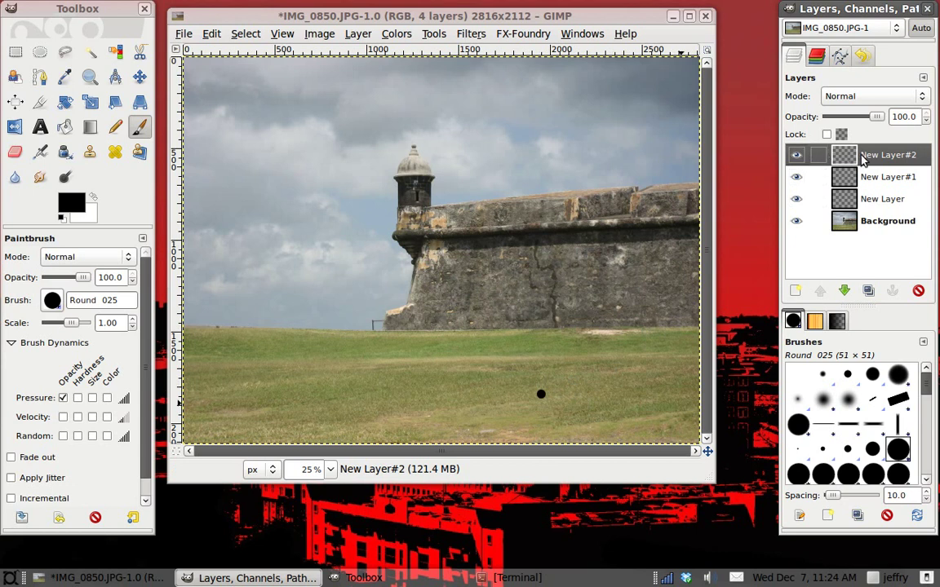
click(796, 155)
click(917, 292)
click(918, 291)
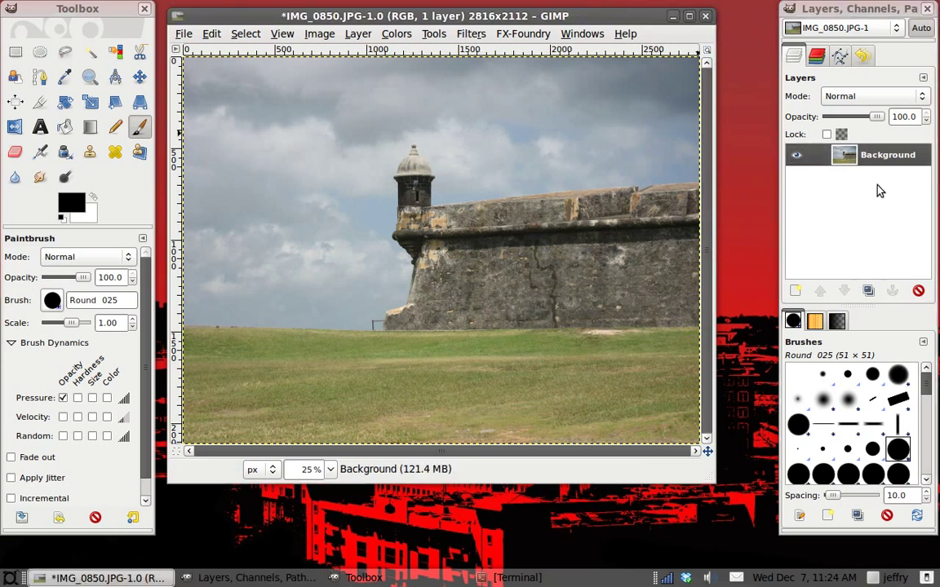
Step: Add a new transparent layer, then delete it again
click(795, 292)
click(539, 396)
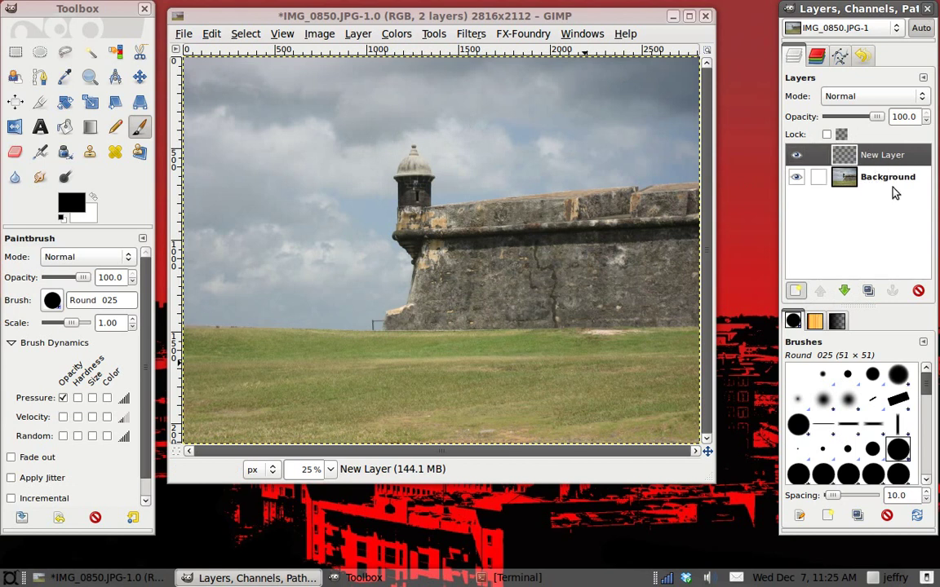
click(919, 291)
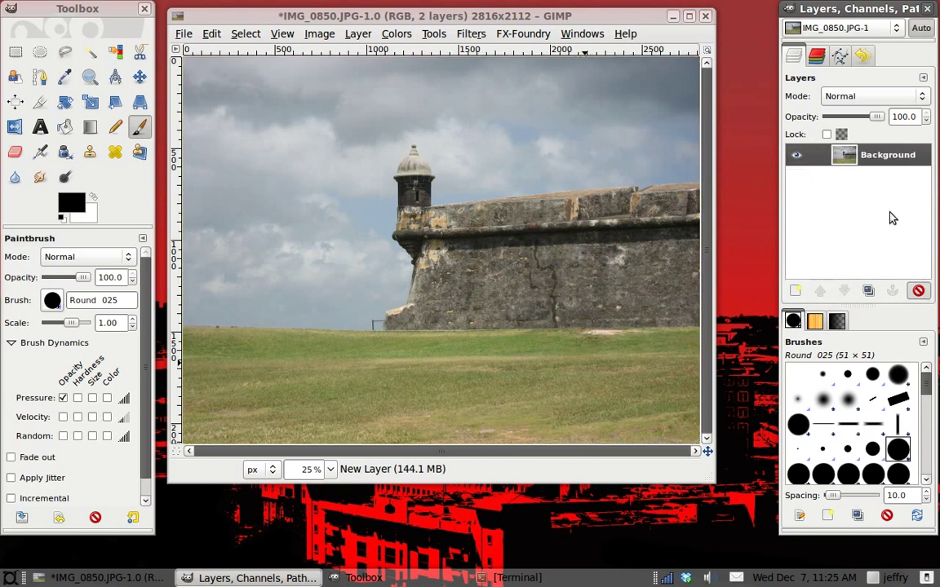
Step: Duplicate the Background layer into Background copy and widen the Layers dock to show full names
click(870, 292)
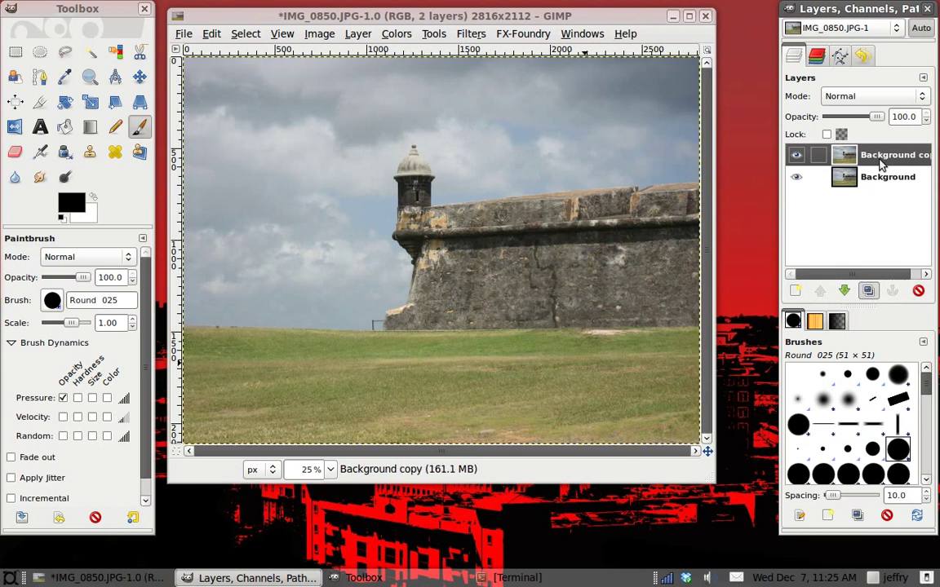
click(871, 177)
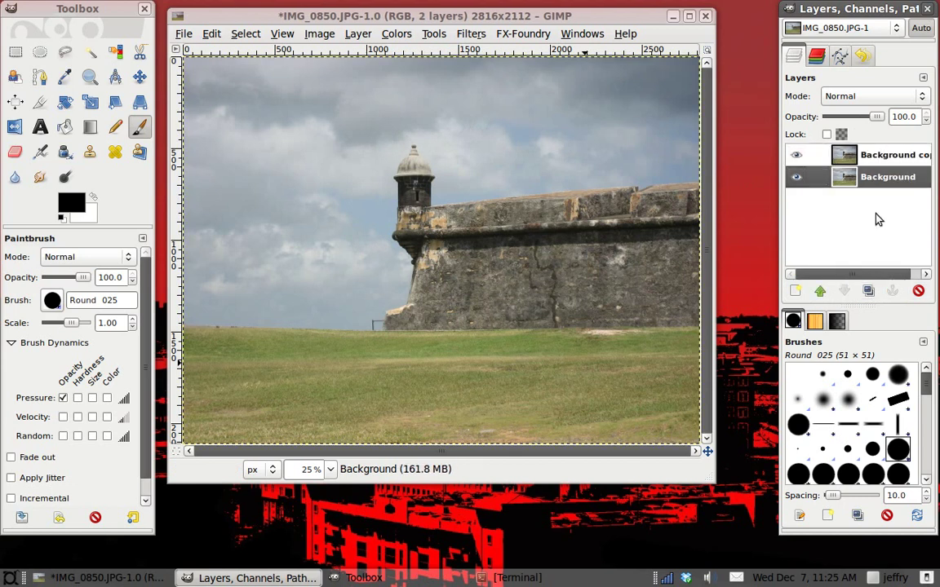
click(808, 155)
click(918, 292)
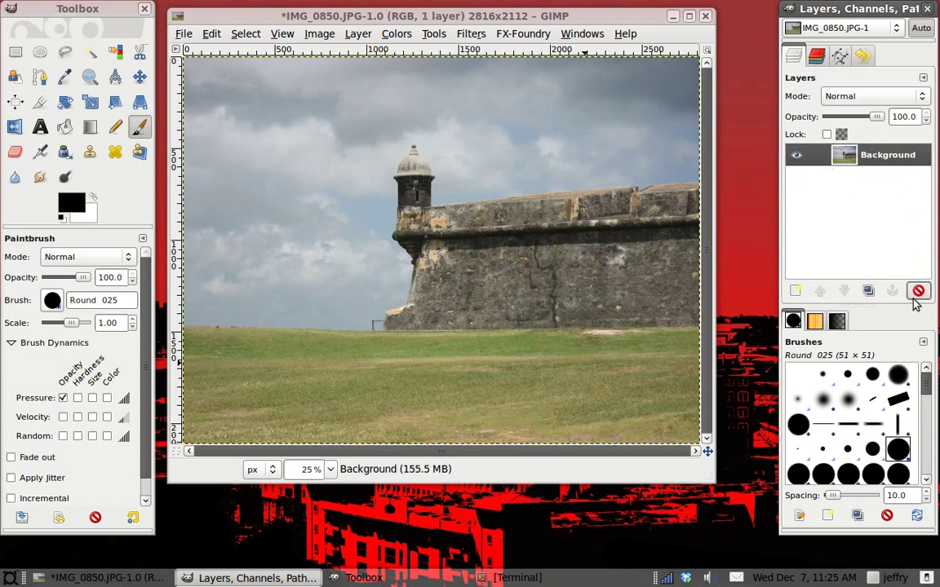
click(870, 295)
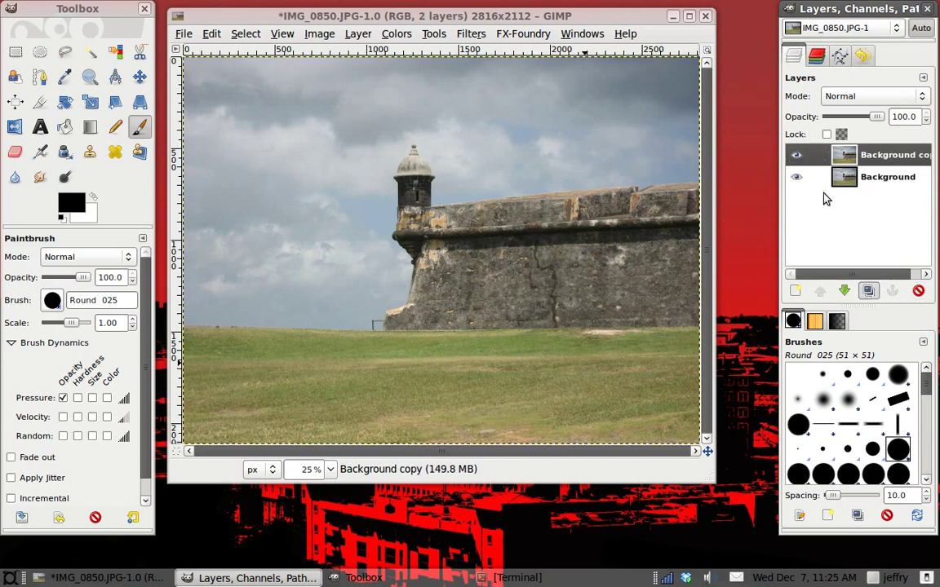
drag(780, 196, 751, 196)
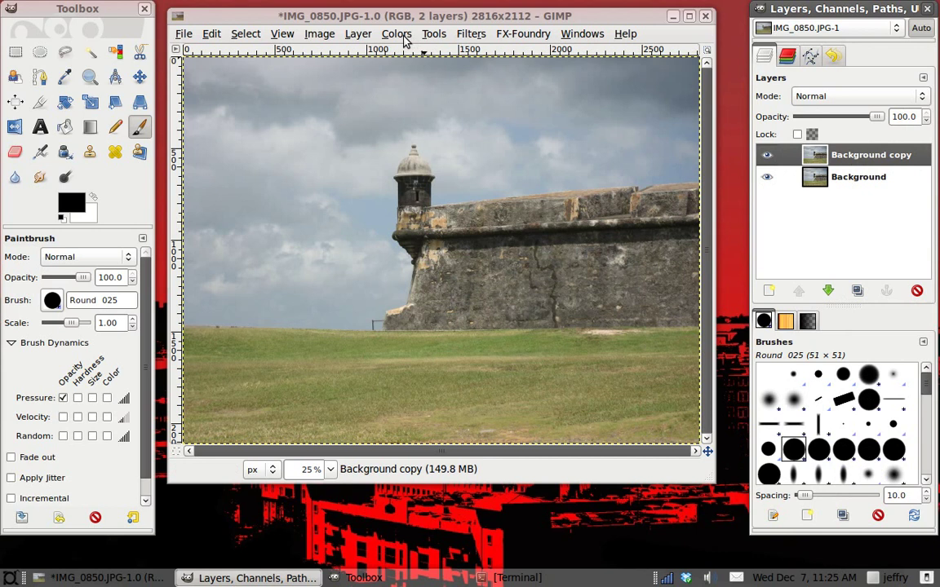
Step: Open Add Layer Mask for Background copy with White (full opacity) selected, positioning the dialog centrally
click(359, 35)
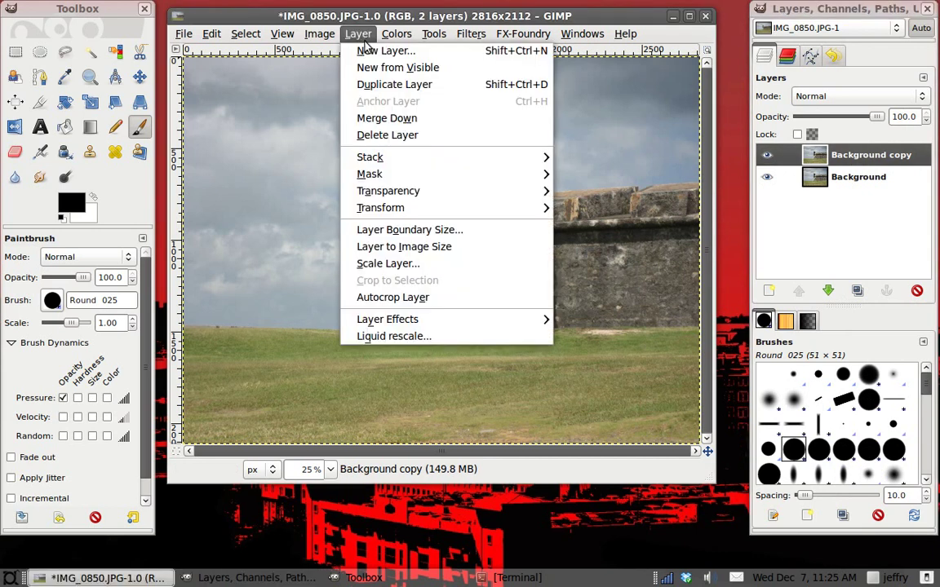
mouse_move(369, 174)
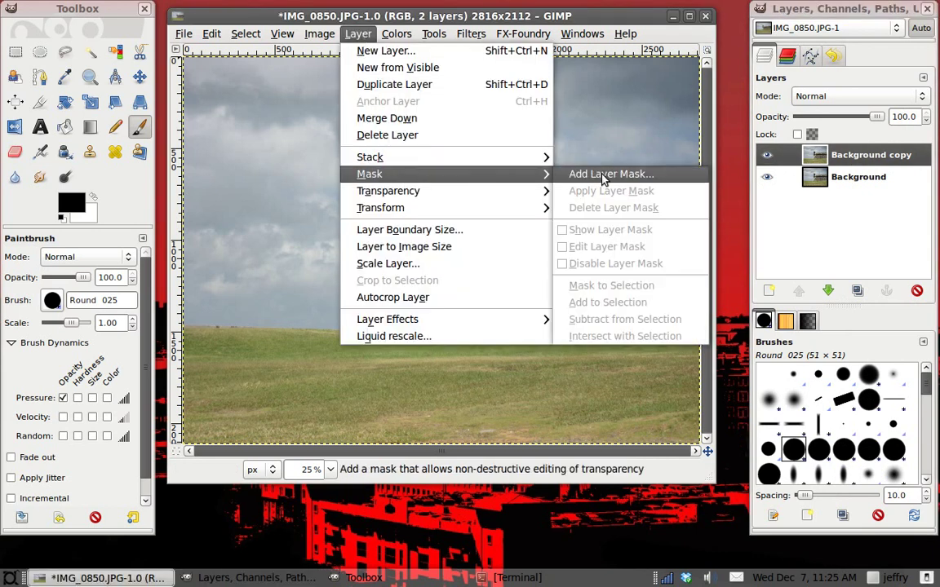
click(640, 179)
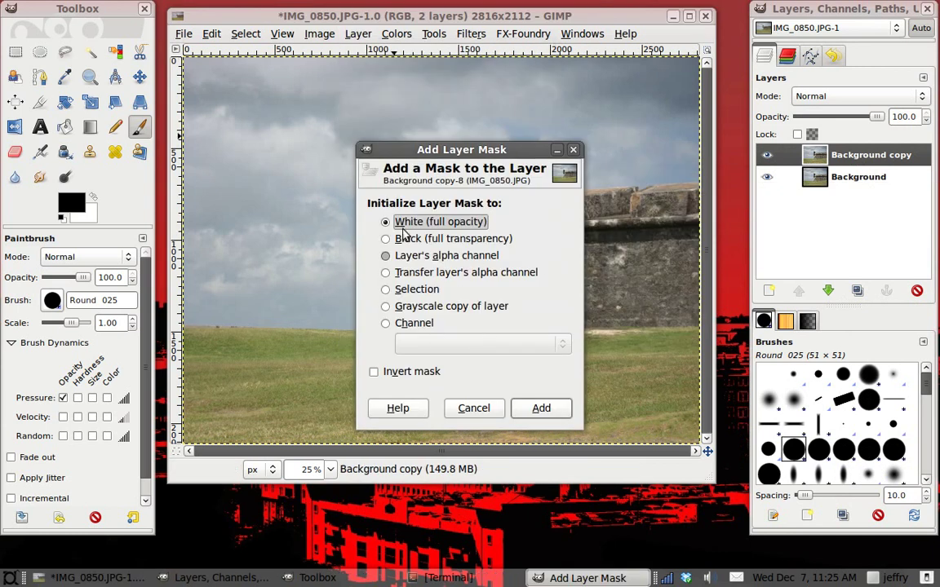
click(486, 408)
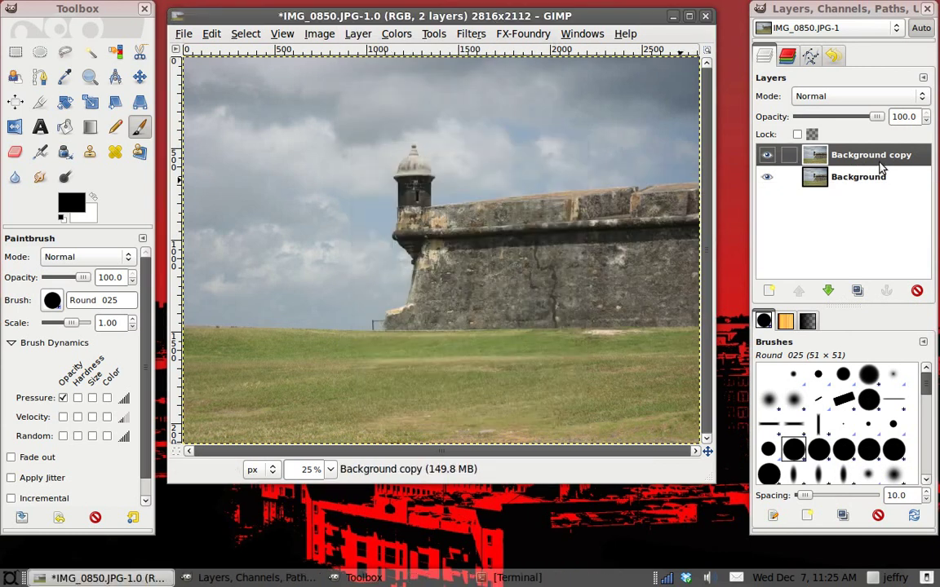
right_click(850, 160)
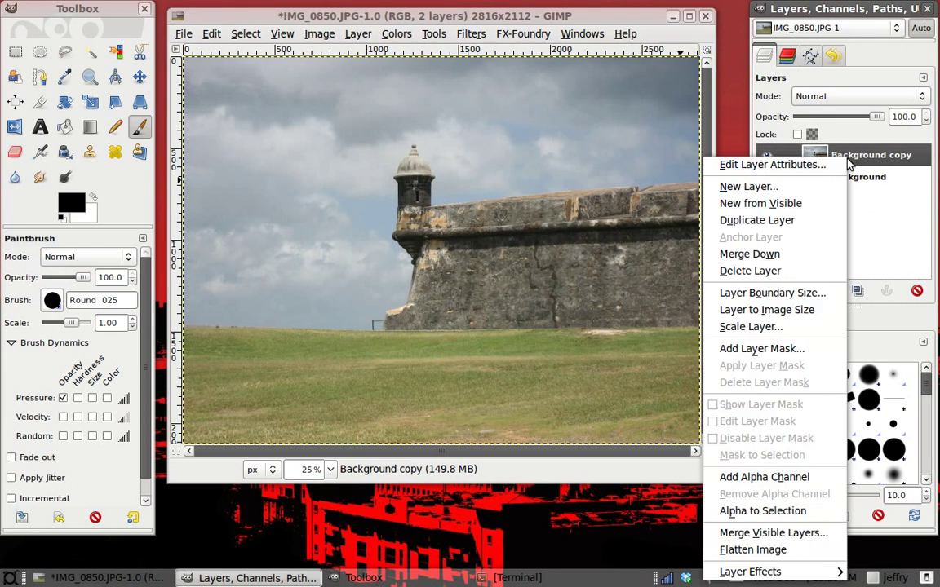
click(774, 350)
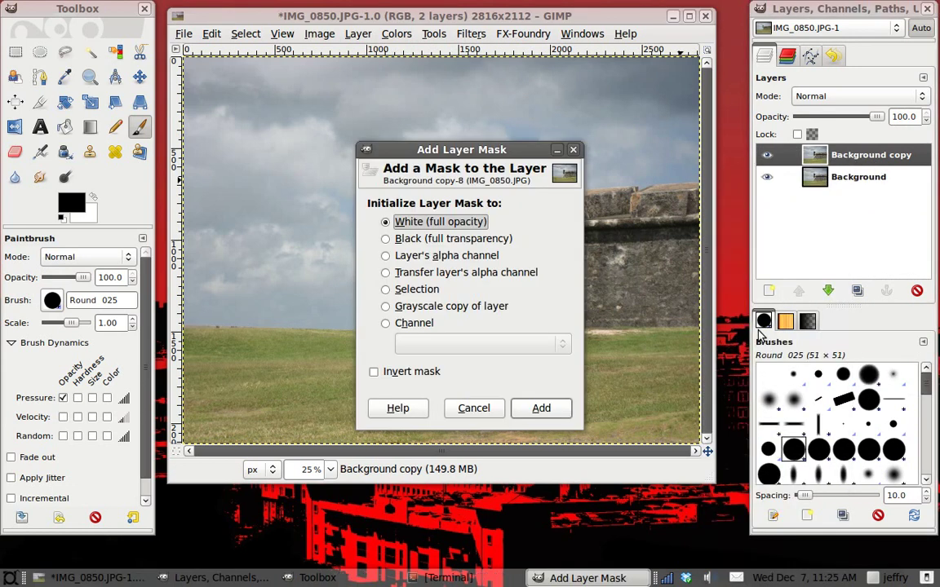
drag(511, 153, 548, 113)
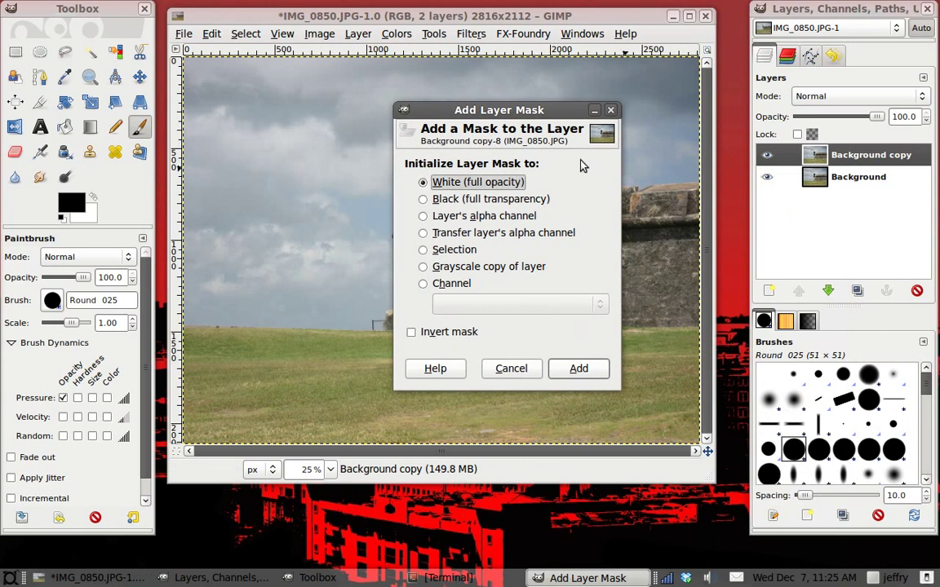
mouse_move(541, 117)
mouse_down()
mouse_move(638, 157)
mouse_move(899, 182)
mouse_up()
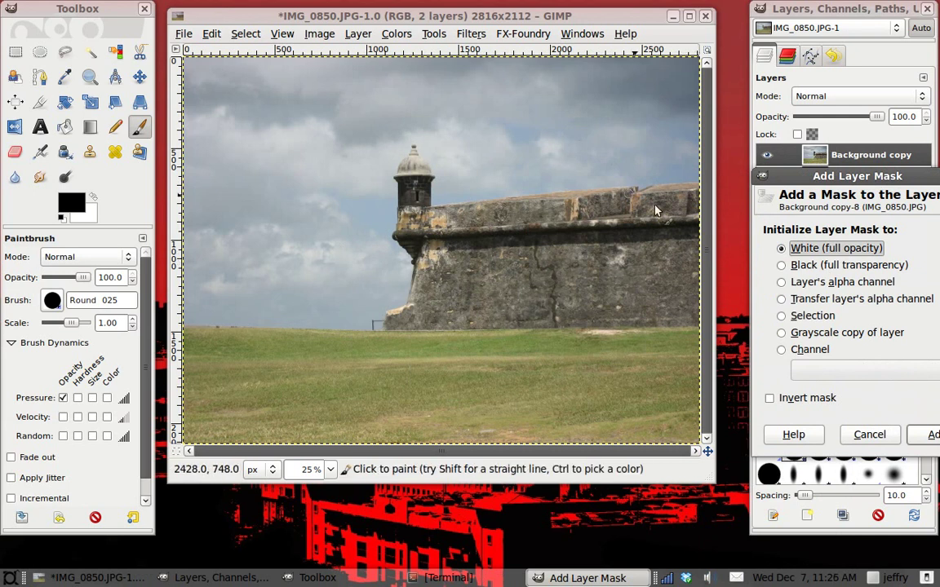
drag(858, 183, 578, 172)
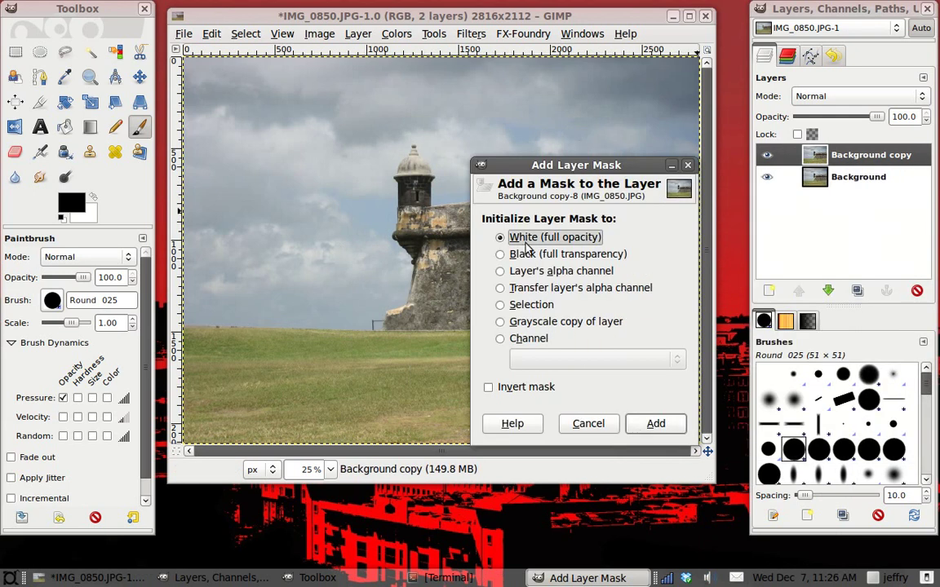
Step: Add the white mask to Background copy and hide the original Background layer
click(656, 424)
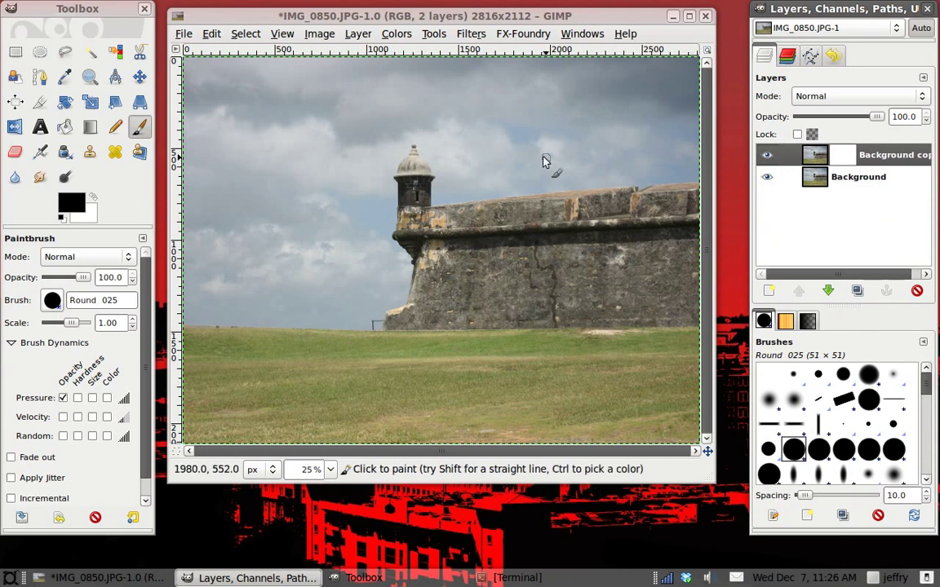
drag(467, 16, 460, 9)
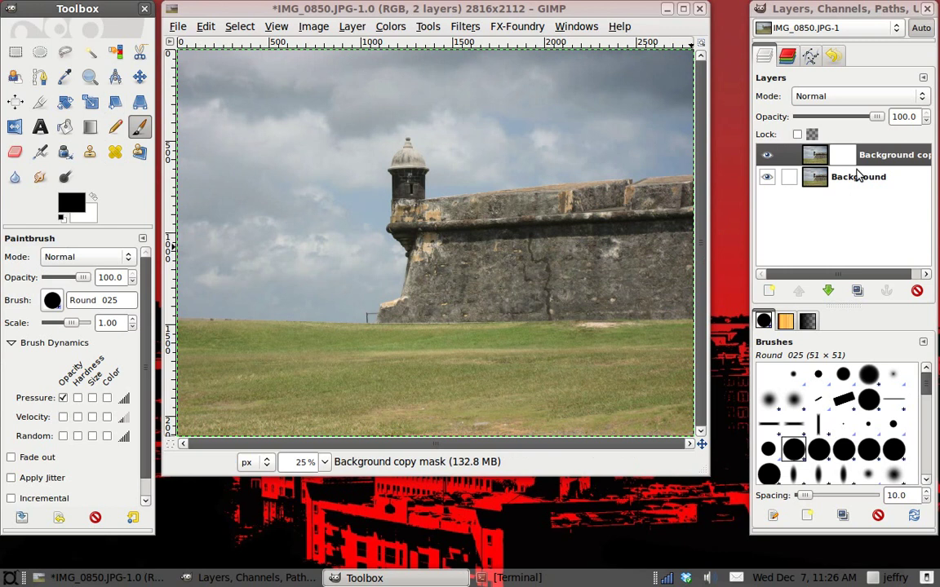
click(767, 179)
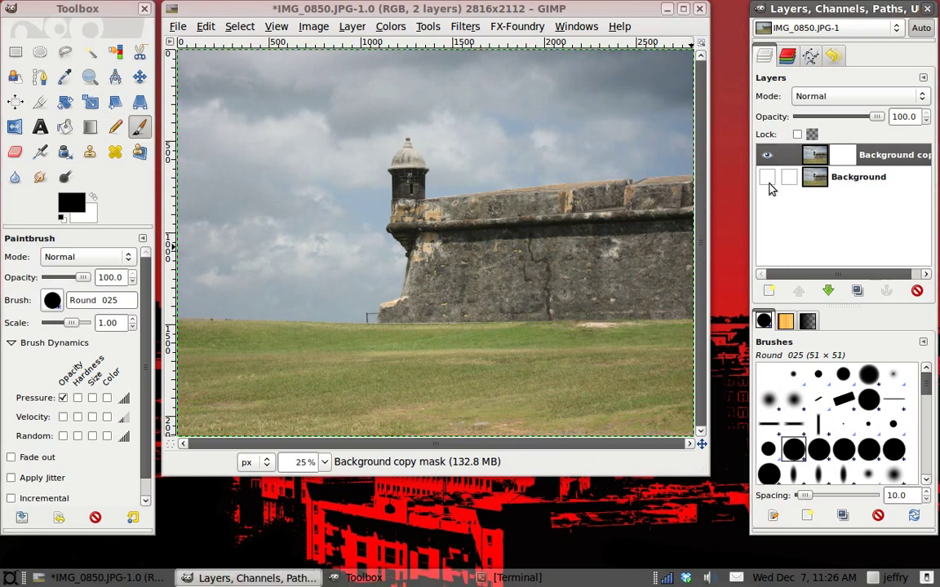
click(770, 159)
click(769, 155)
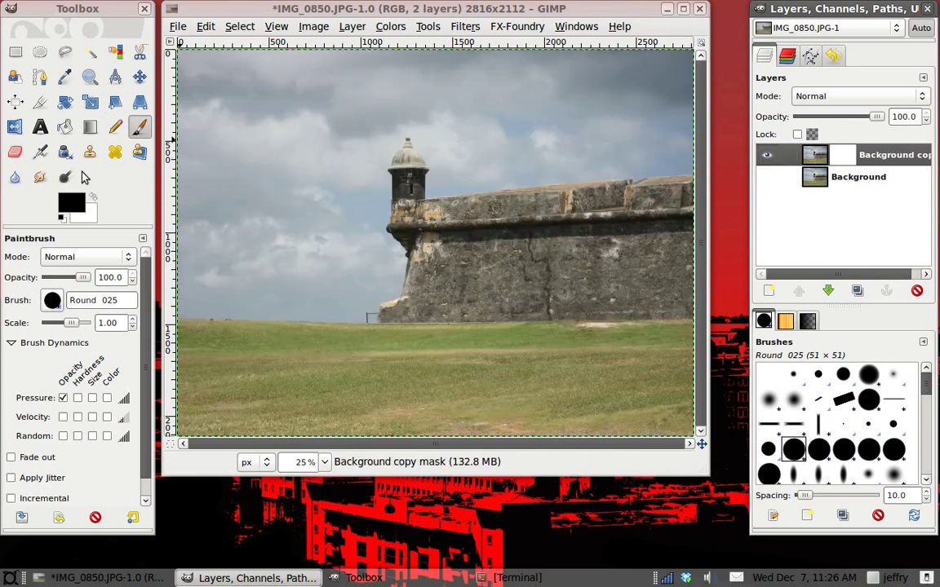
Step: Zoom in on the fort wall and sentry tower, then return to the Paintbrush
click(90, 76)
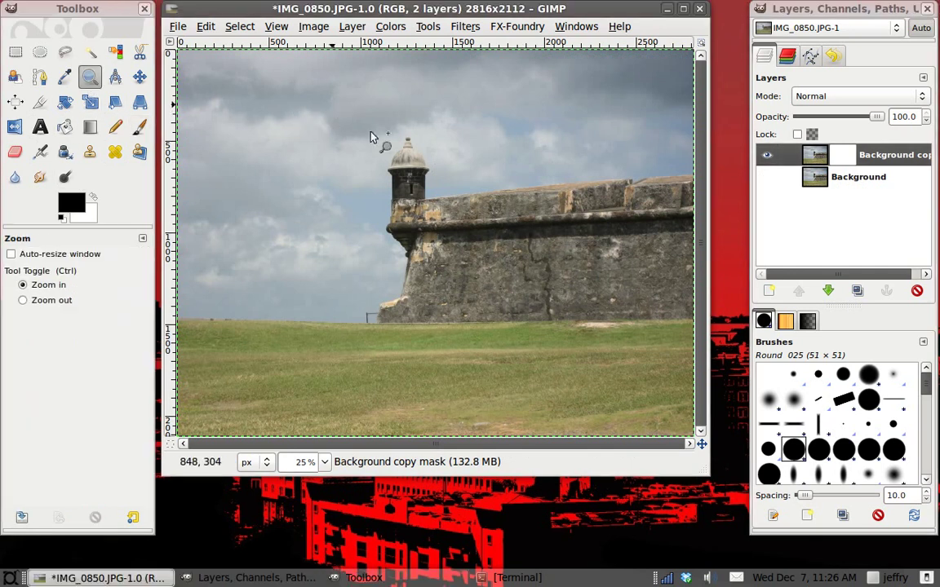
drag(333, 110, 683, 342)
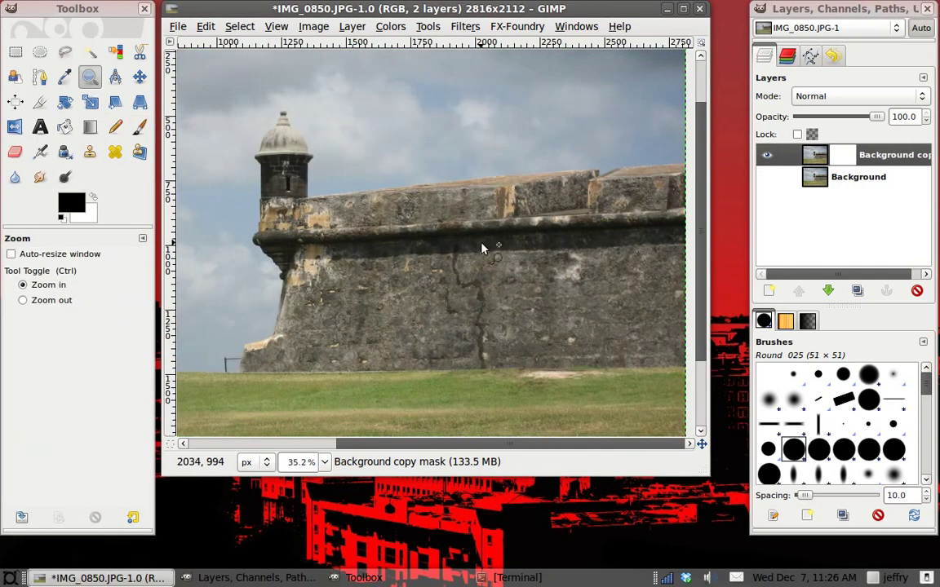
click(139, 126)
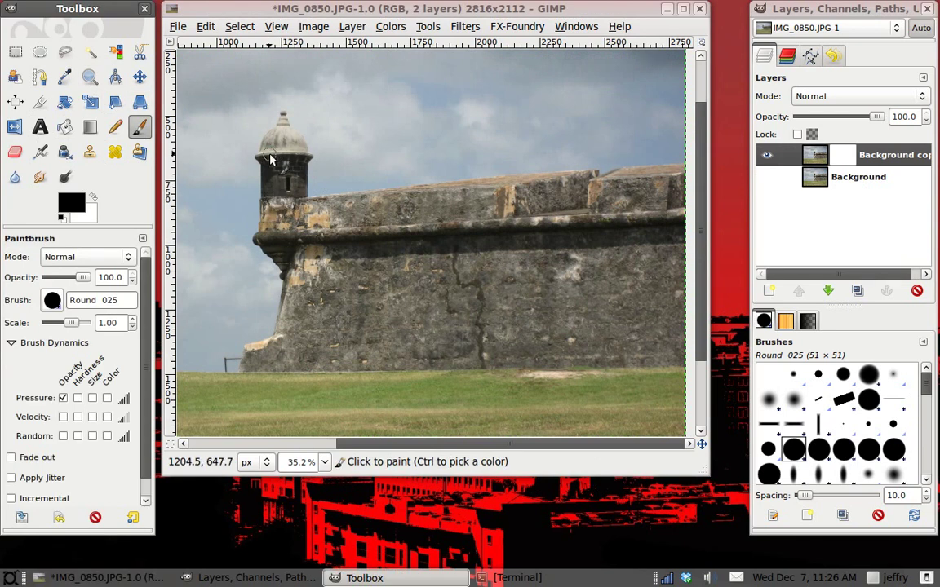
Step: With the brush enlarged to scale 4.06, paint black over the wall's vertical strip and base
mouse_move(271, 158)
mouse_down()
mouse_move(294, 159)
mouse_move(284, 196)
mouse_move(277, 176)
mouse_up()
mouse_move(271, 208)
mouse_down()
mouse_move(286, 247)
mouse_move(321, 223)
mouse_up()
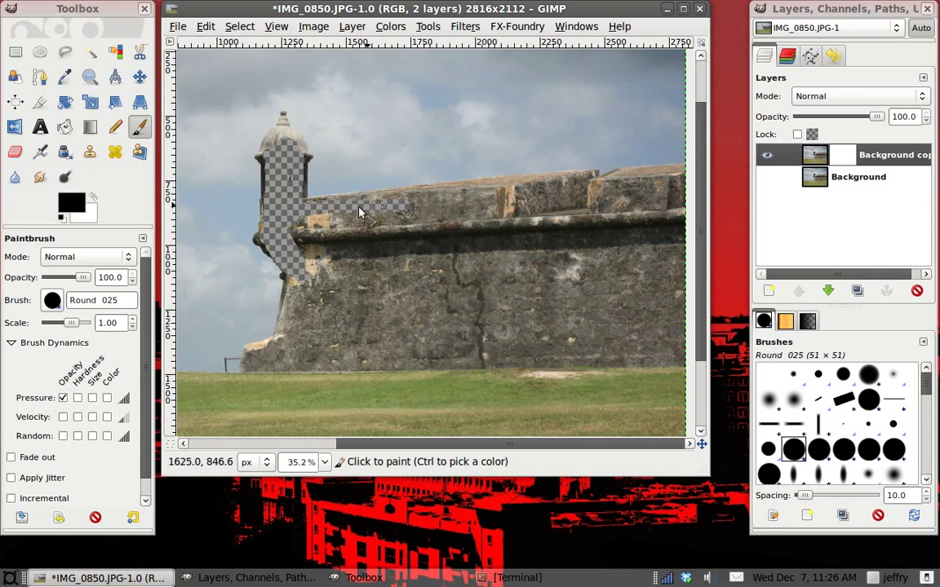
key(ctrl+z)
key(ctrl+z)
key(ctrl+z)
drag(73, 323, 79, 323)
mouse_move(324, 230)
mouse_down()
mouse_move(315, 247)
mouse_move(317, 324)
mouse_move(387, 354)
mouse_up()
mouse_move(472, 350)
mouse_down()
mouse_move(689, 349)
mouse_move(688, 232)
mouse_up()
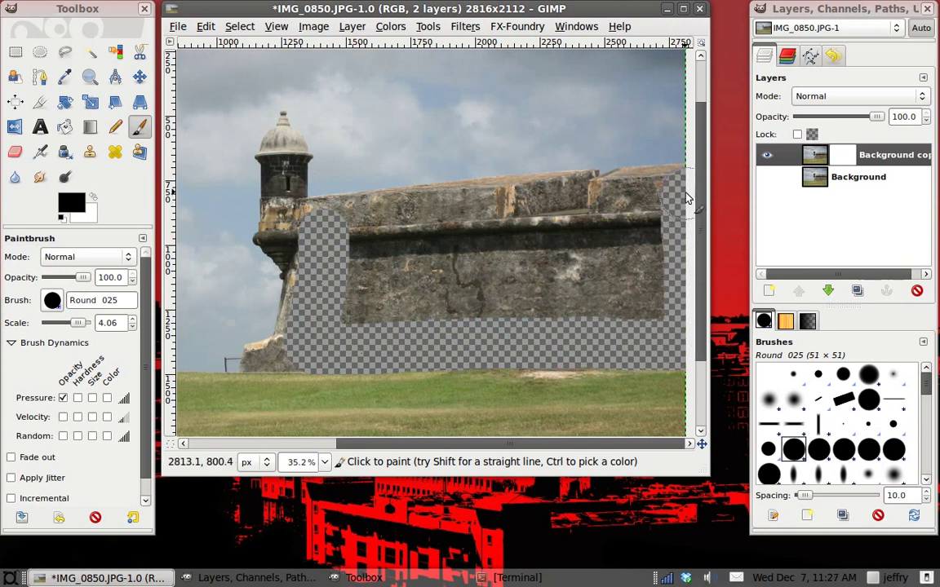
Step: Mask out the wall top, parapet and sentry box, then clean the tower edge at brush scale 1.05
drag(686, 187, 465, 210)
drag(347, 219, 301, 223)
mouse_move(351, 242)
mouse_down()
mouse_move(660, 247)
mouse_move(664, 286)
mouse_move(634, 325)
mouse_move(365, 323)
mouse_move(356, 300)
mouse_move(419, 269)
mouse_move(644, 289)
mouse_up()
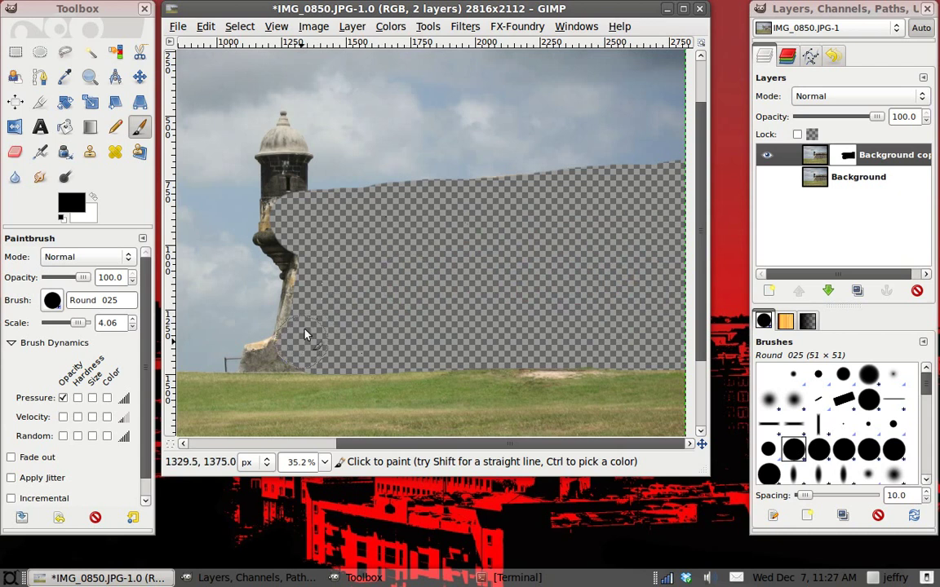
drag(286, 186, 288, 162)
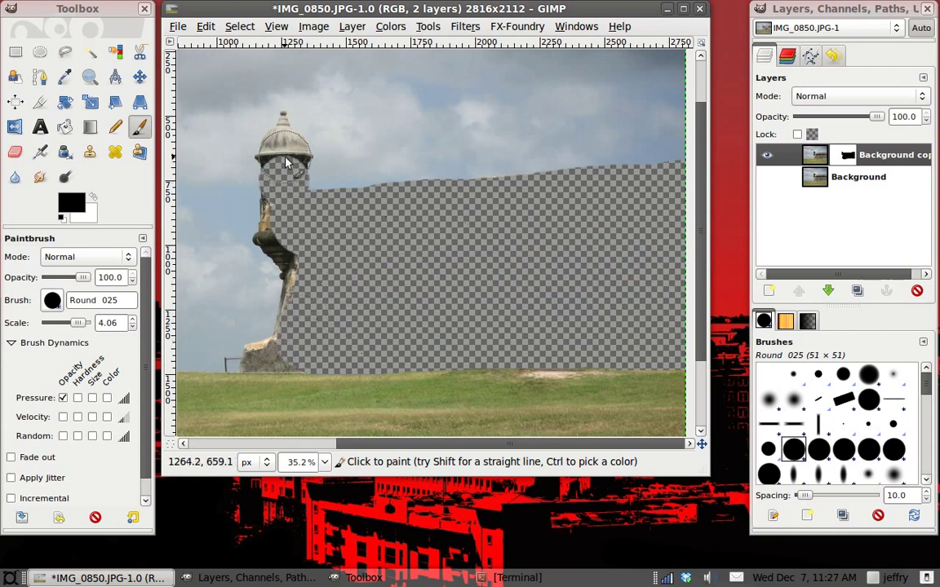
drag(71, 323, 45, 323)
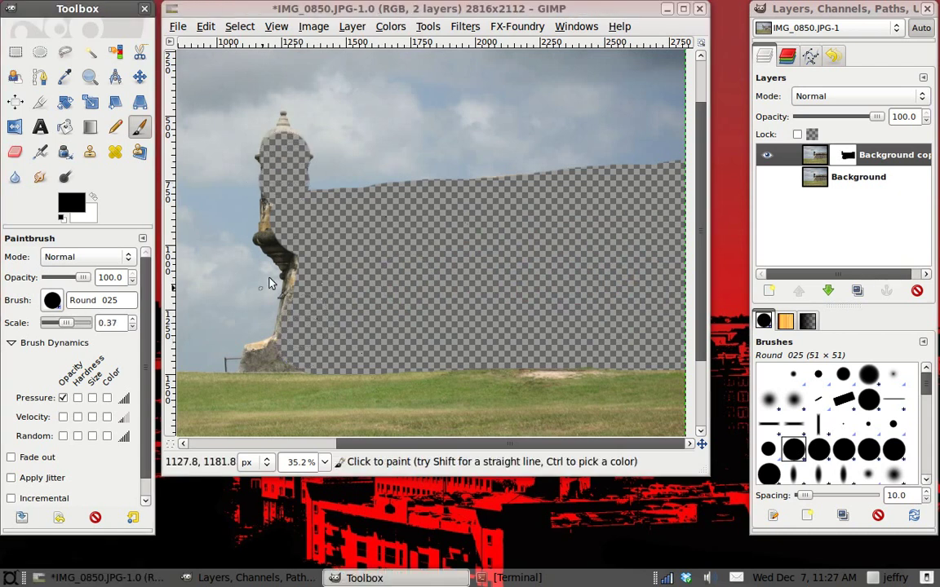
click(70, 323)
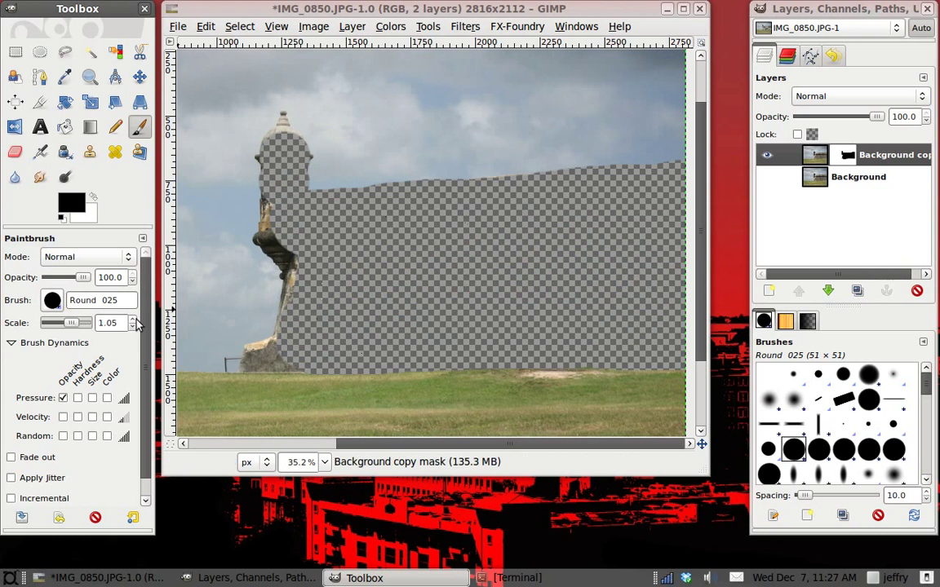
mouse_move(261, 243)
mouse_down()
mouse_move(283, 270)
mouse_move(261, 227)
mouse_move(286, 133)
mouse_up()
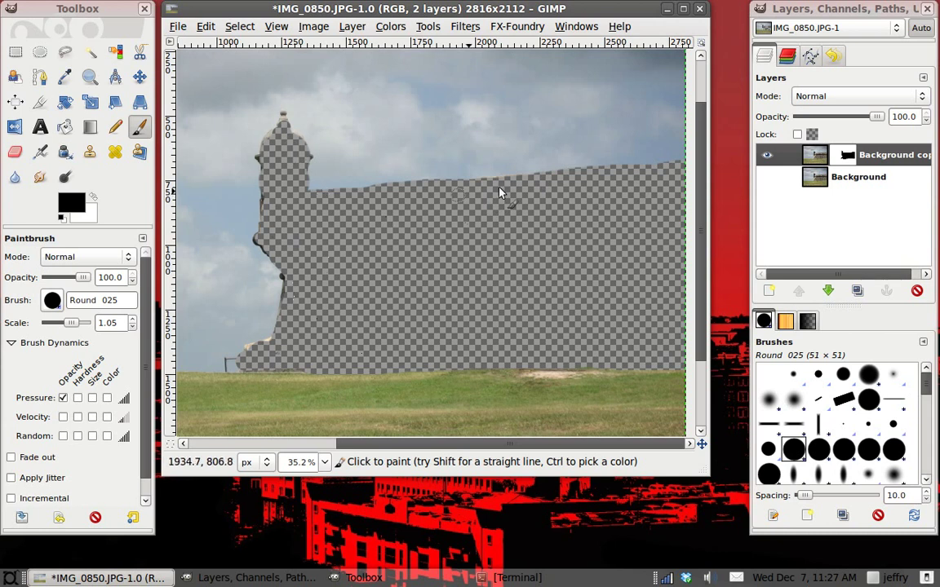
Step: Toggle the Background layer's visibility to compare the mask, leaving it shown
click(766, 176)
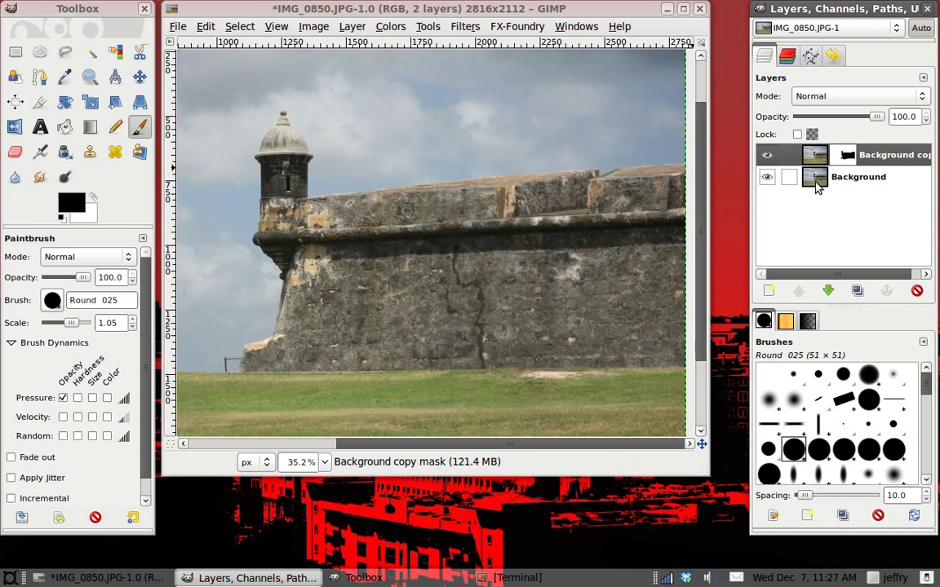
click(767, 177)
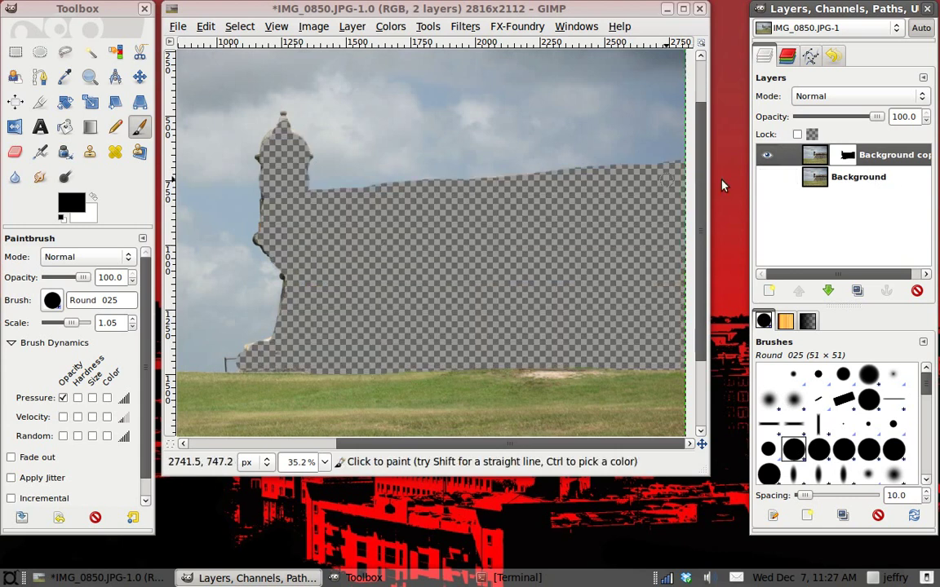
click(767, 177)
click(767, 177)
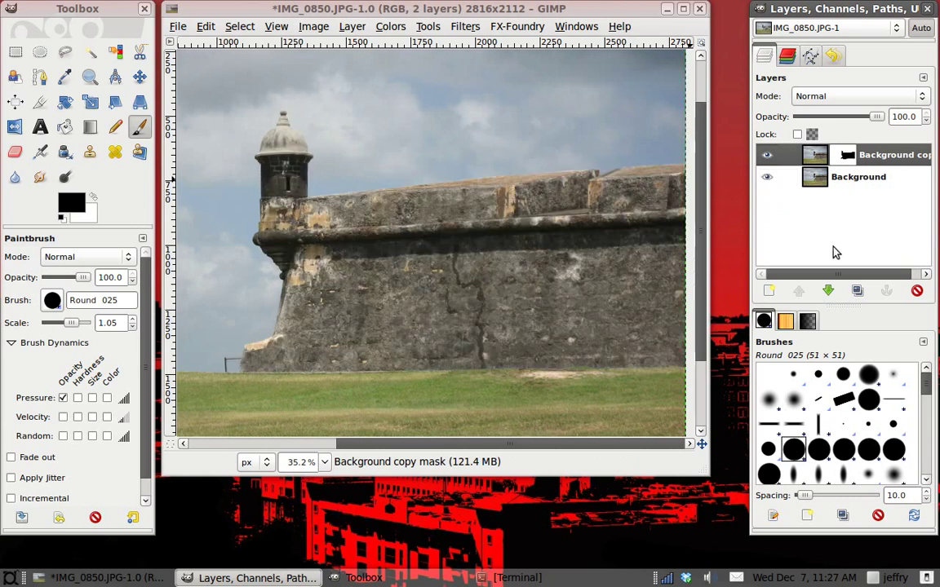
right_click(846, 158)
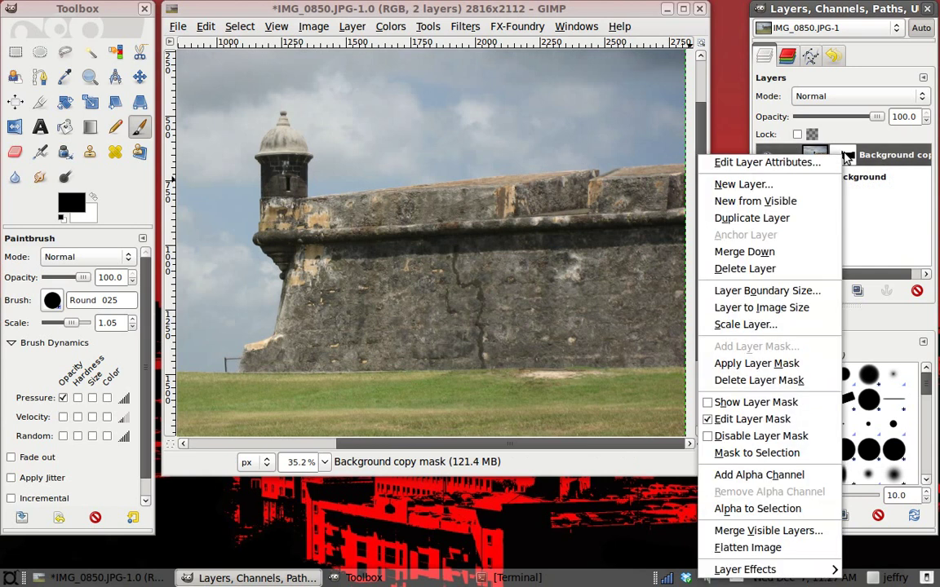
Step: Apply the layer mask on Background copy and check its transparency by toggling Background off and on
click(770, 372)
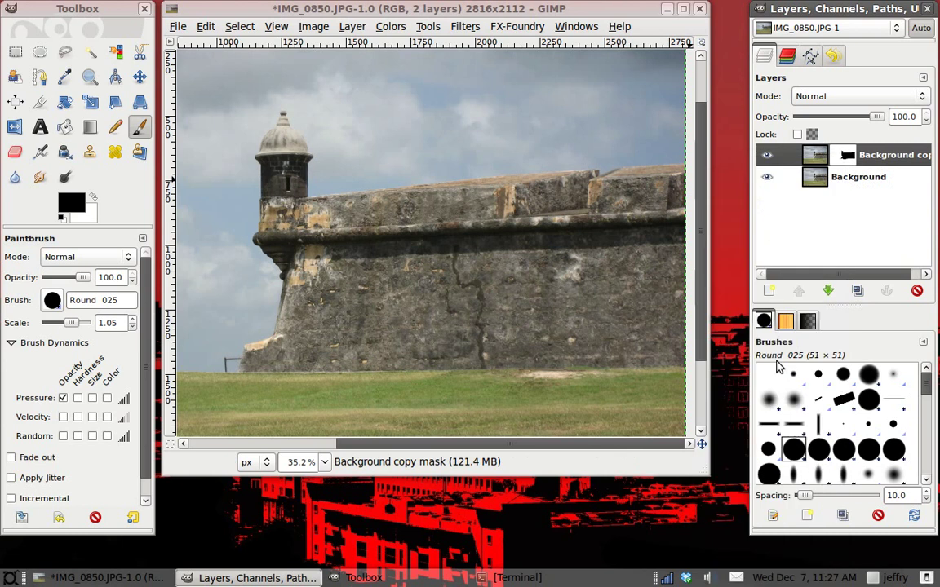
click(768, 177)
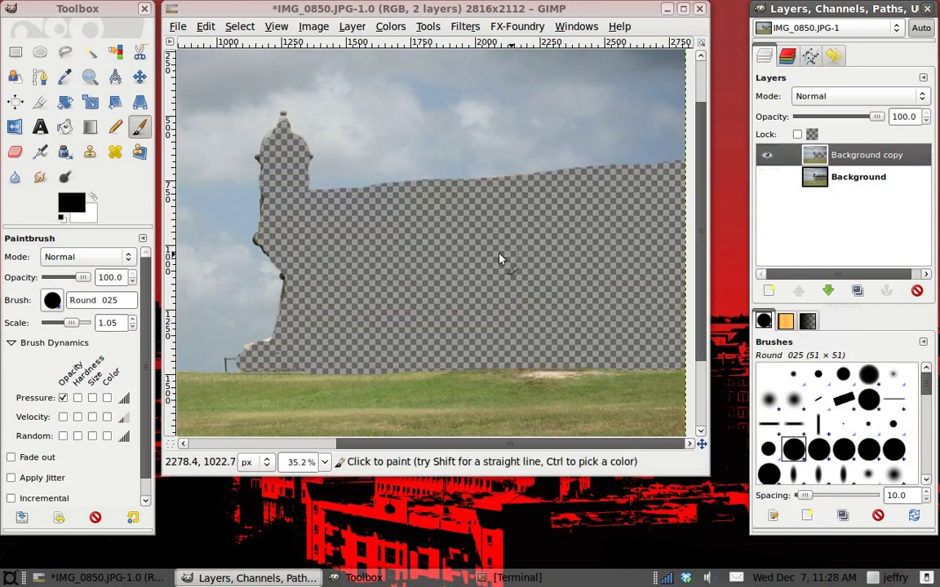
click(767, 177)
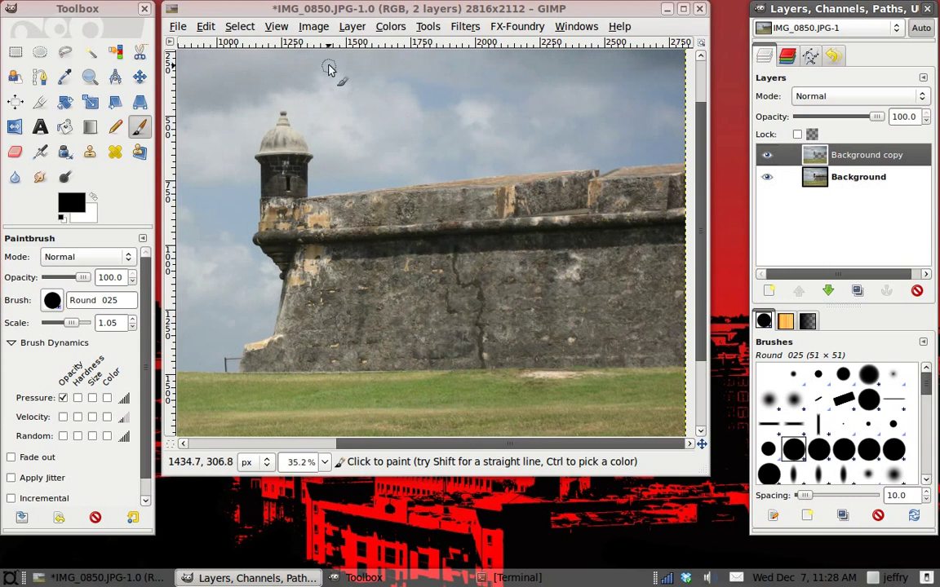
Step: Desaturate Background copy so the sky and grass turn grey, and enlarge the image window
click(385, 27)
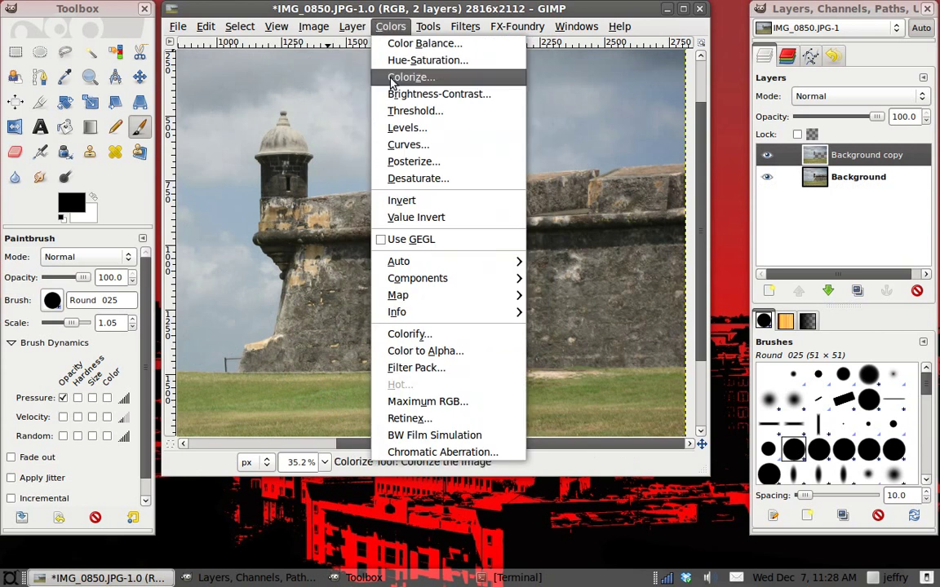
click(425, 177)
click(825, 392)
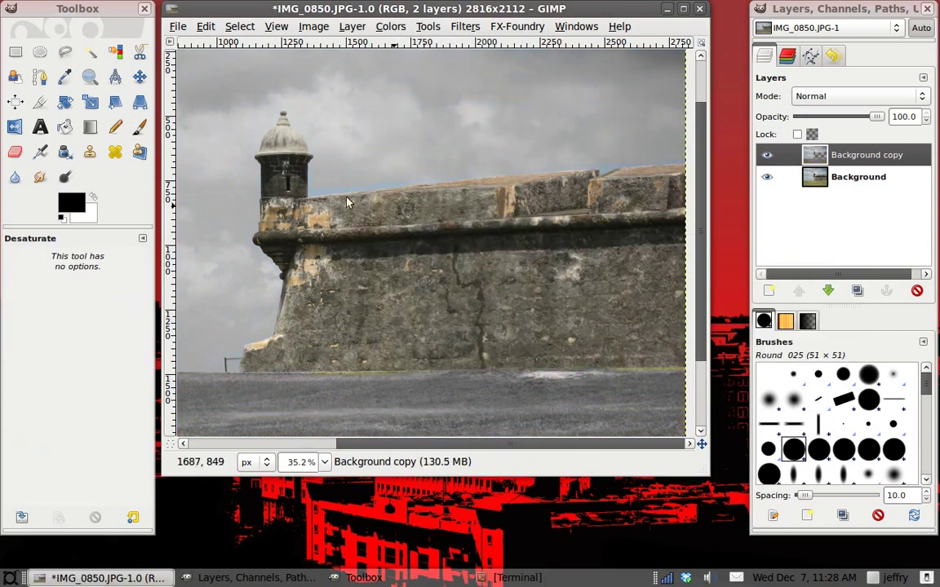
scroll(261, 207, down, 3)
drag(690, 484, 729, 506)
click(90, 76)
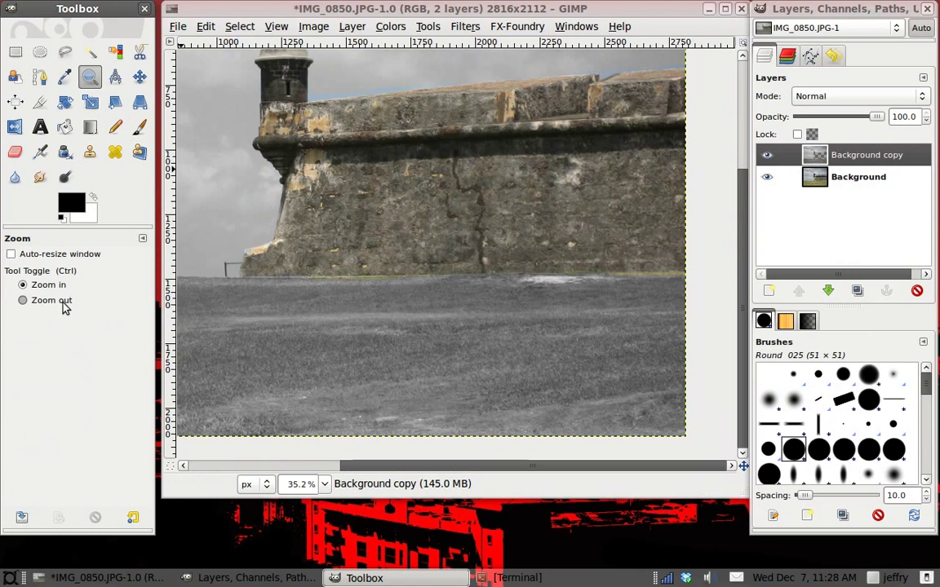
Step: Zoom out to the whole image, check the cutout by toggling Background, and select the Background layer
ctrl+click(292, 287)
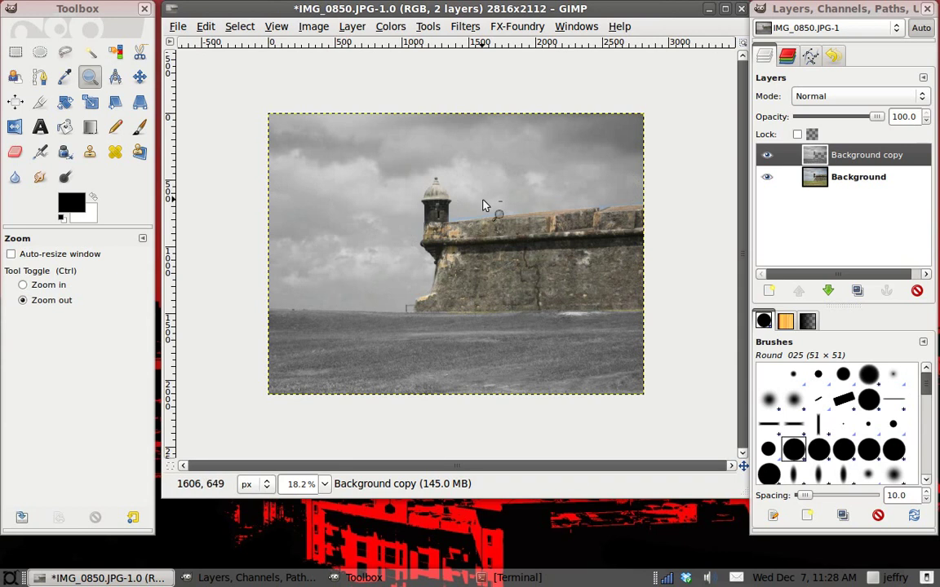
click(767, 177)
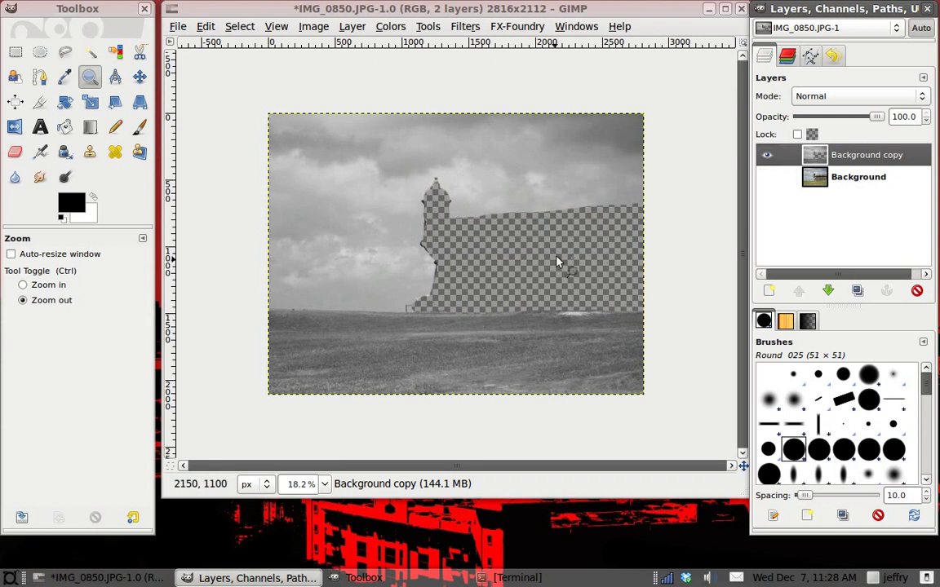
click(766, 179)
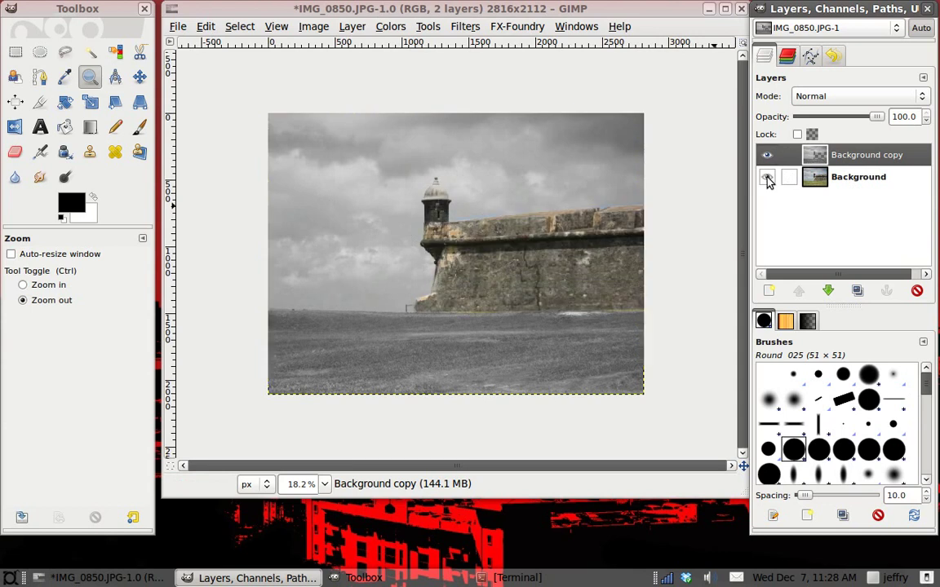
click(878, 185)
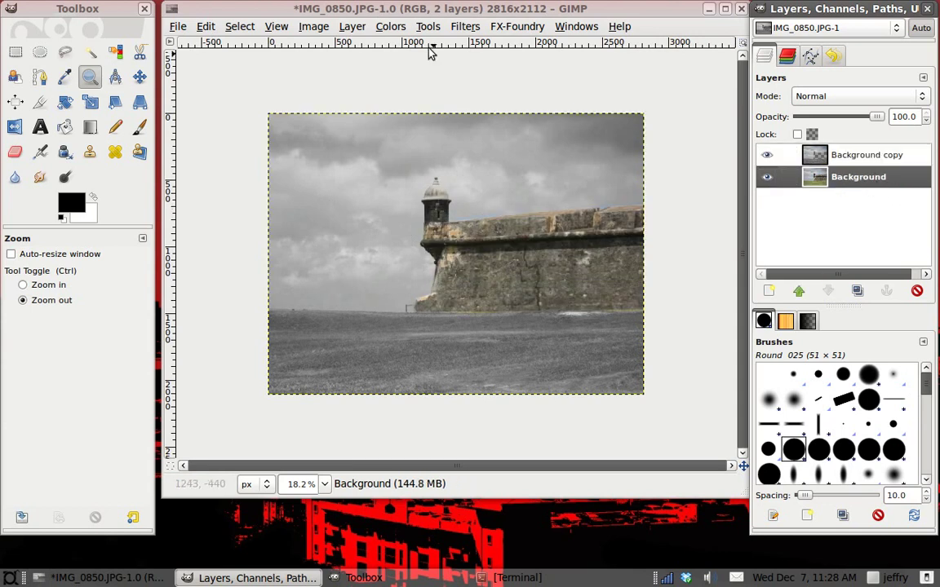
click(393, 27)
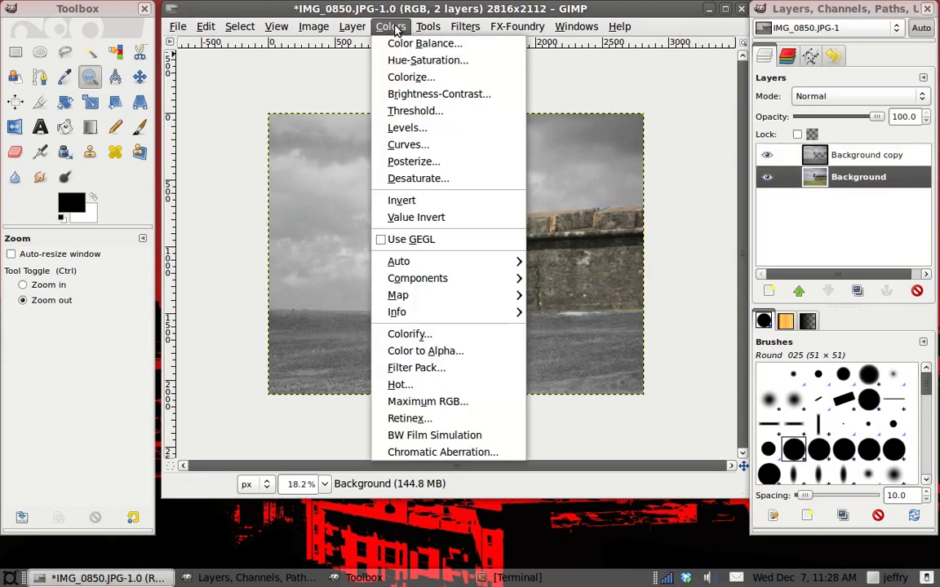
Step: Colorize the Background layer cyan with Hue 180, Saturation 50, Lightness 0
click(411, 77)
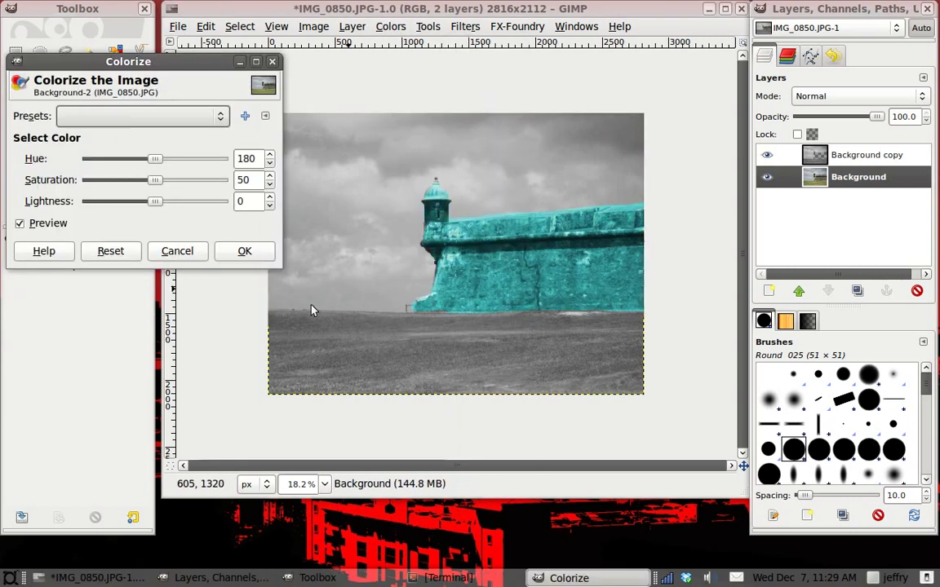
click(219, 256)
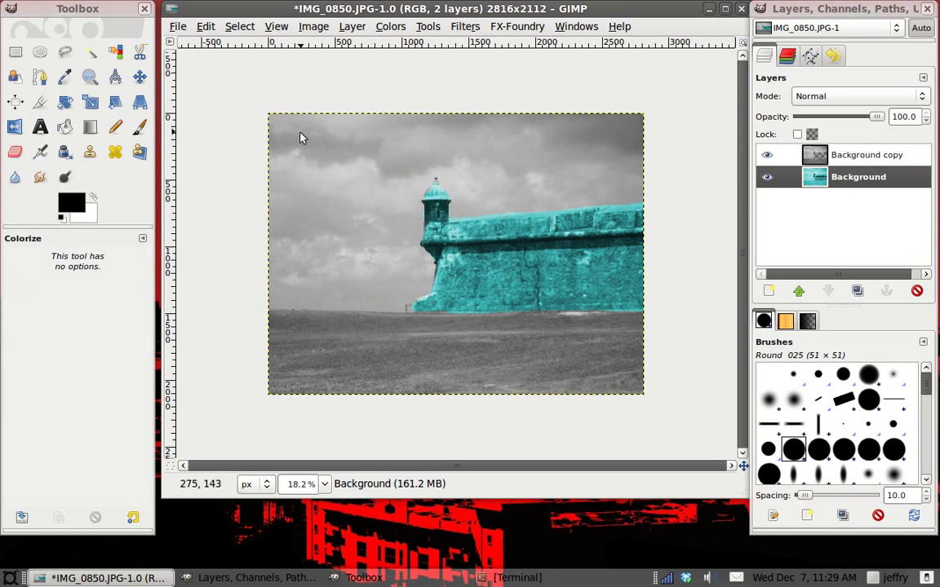
click(864, 154)
click(917, 291)
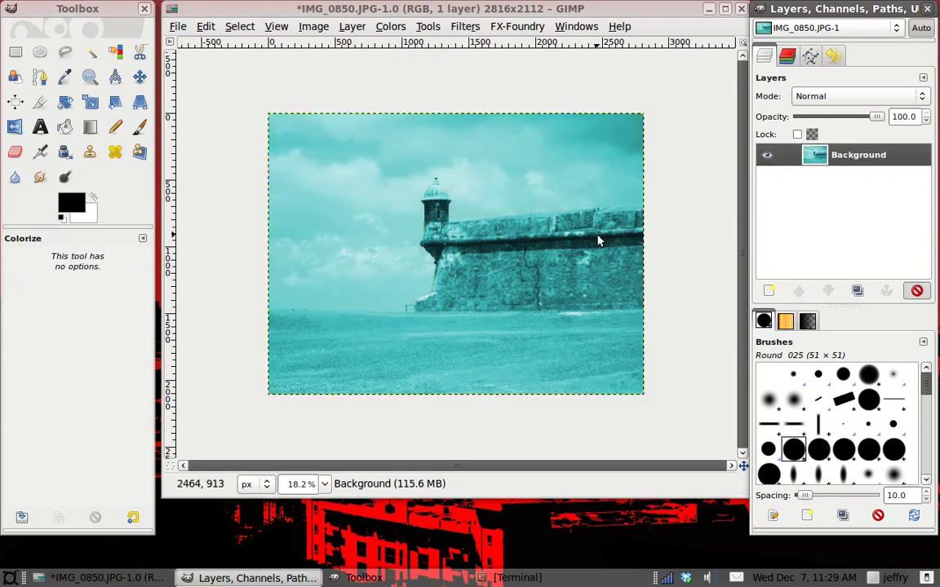
key(ctrl+z)
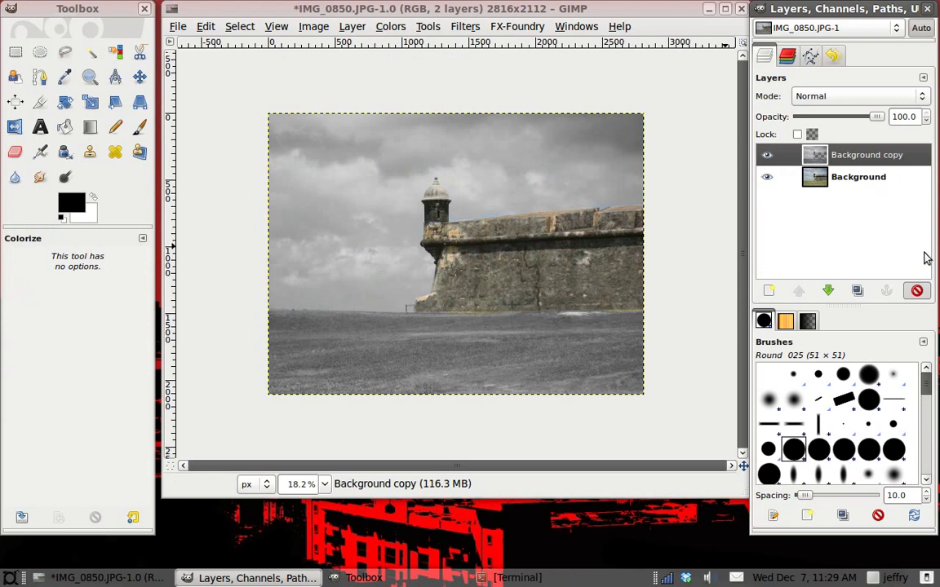
click(916, 291)
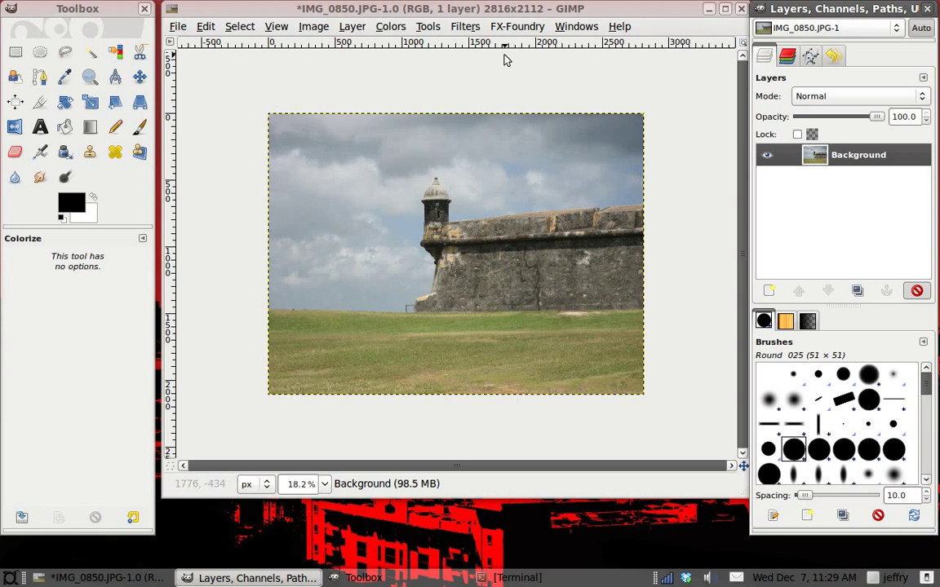
Step: Open the IWarp filter, then cancel it, leaving the image unchanged
click(465, 26)
mouse_move(480, 133)
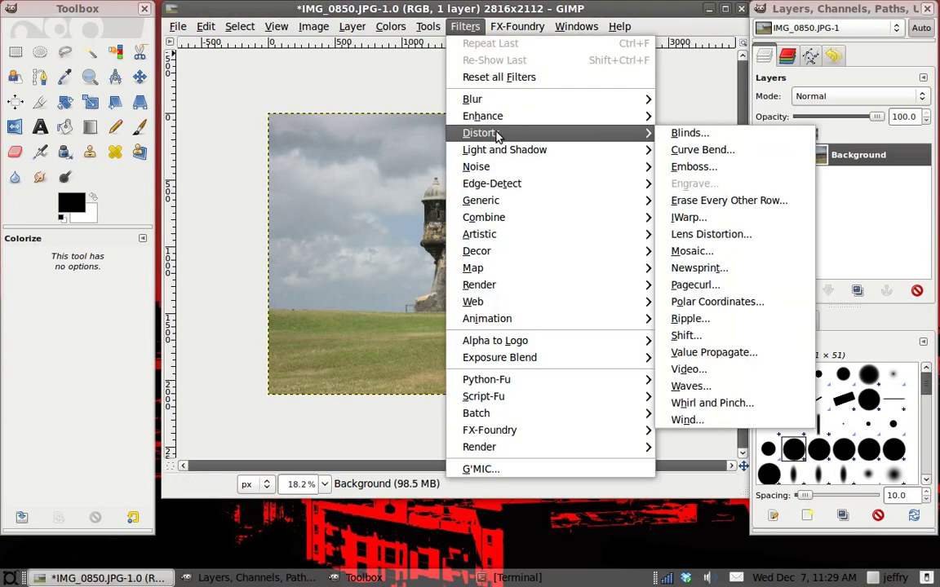
click(728, 217)
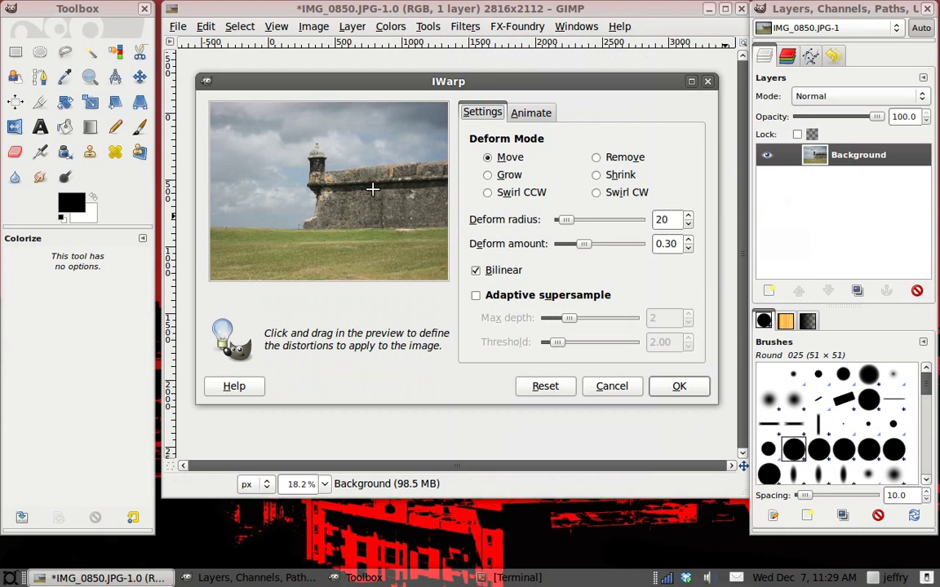
click(611, 386)
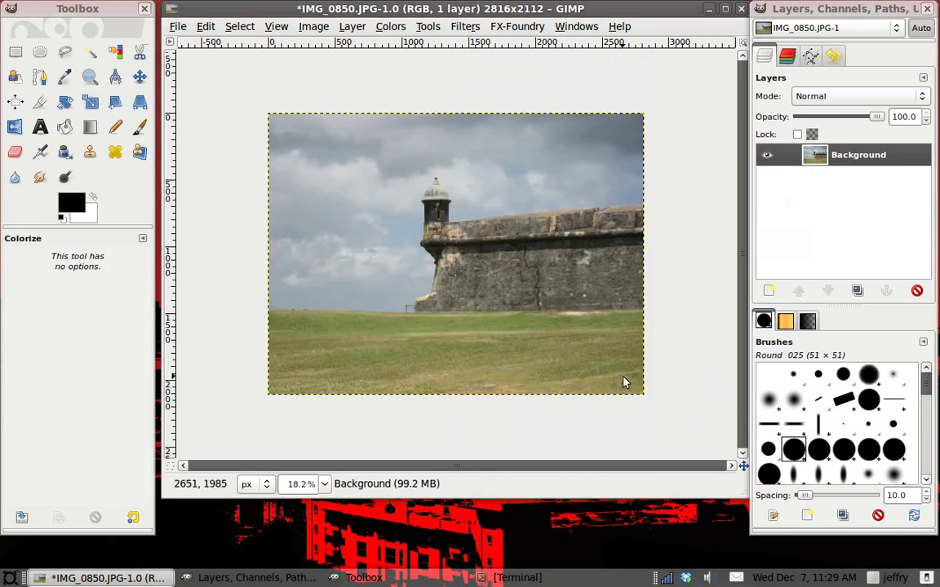
Step: Draw a 450×952 px rectangular selection framing the sentry tower
click(16, 52)
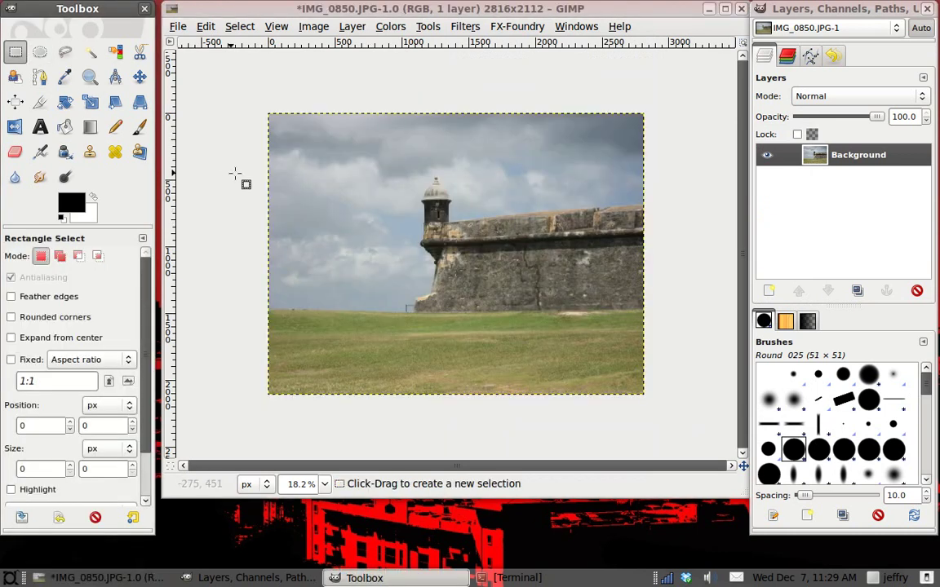
drag(409, 159, 469, 284)
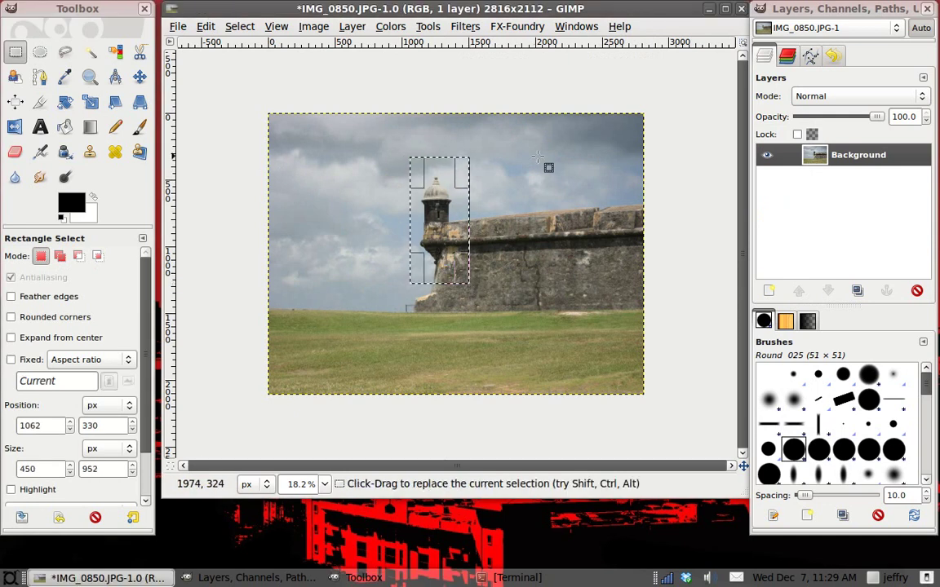
click(465, 26)
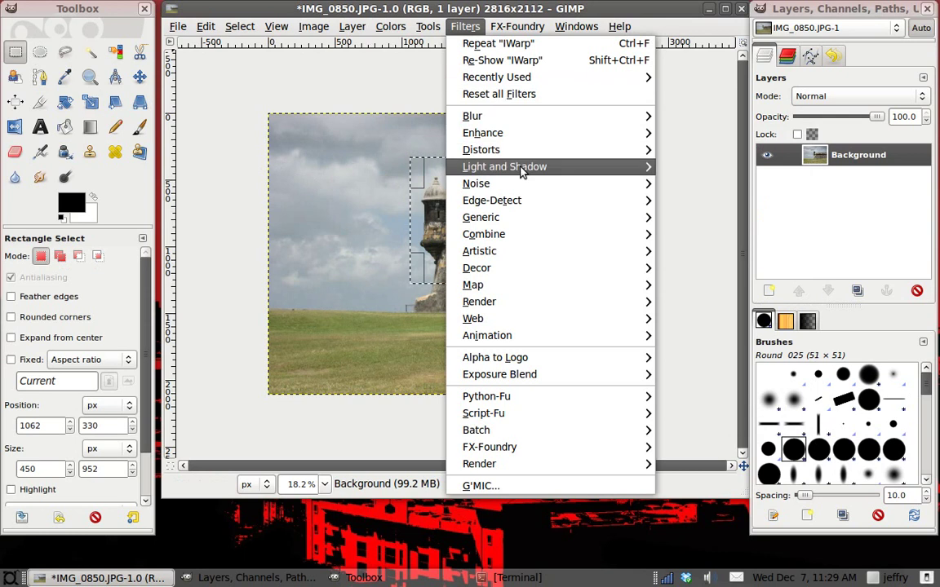
Step: Launch IWarp on the tower and push its wall, parapet and lower-left edges in Move mode
mouse_move(481, 150)
click(717, 235)
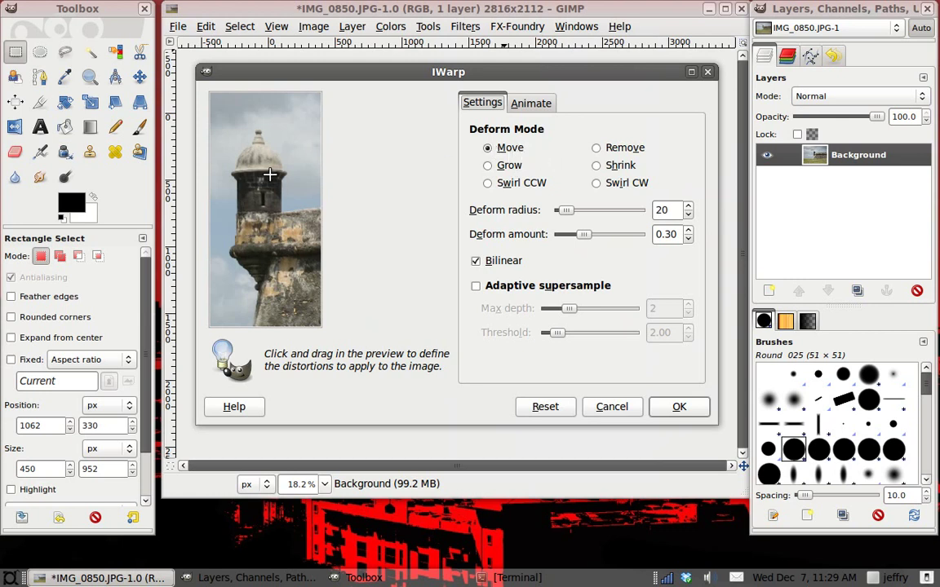
mouse_move(279, 179)
mouse_down()
mouse_move(280, 203)
mouse_move(311, 208)
mouse_up()
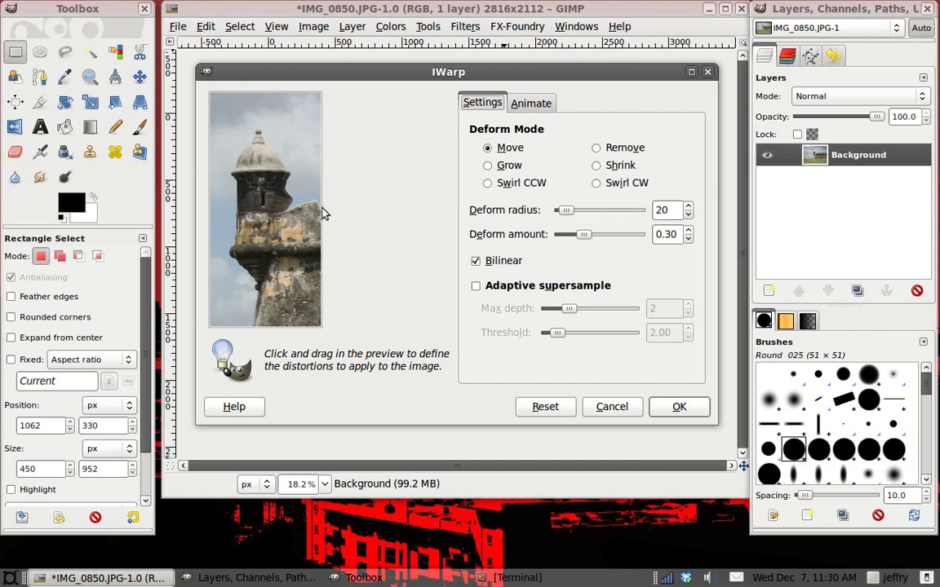
drag(302, 201, 273, 196)
drag(222, 244, 232, 220)
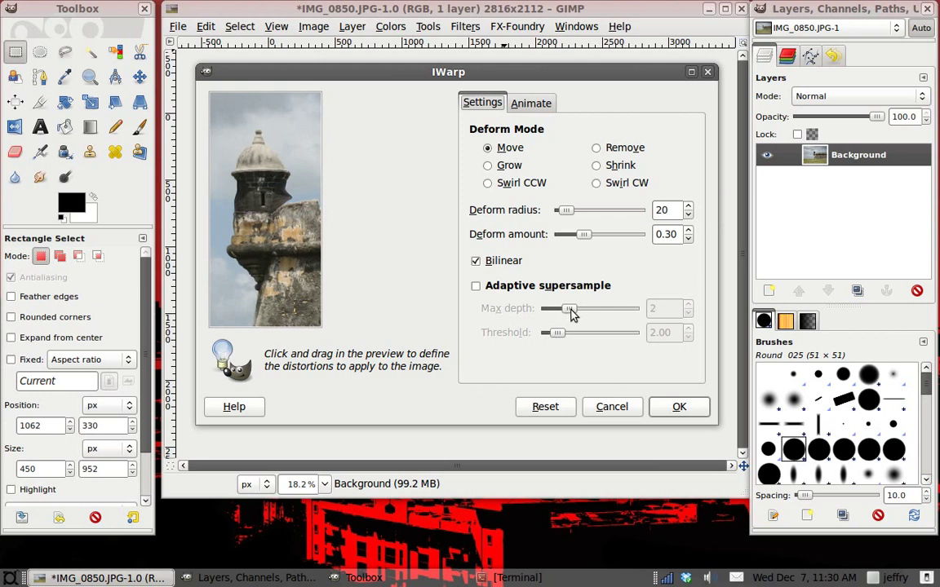
Step: Set IWarp deform radius 36 and amount 0.35, pushing the tower's left edges outward
drag(566, 214, 569, 213)
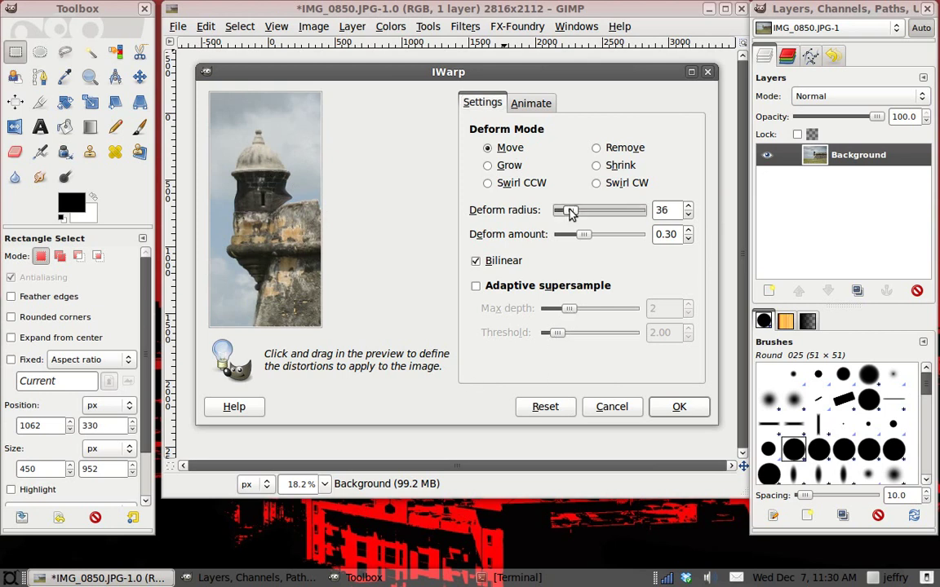
mouse_move(244, 190)
mouse_down()
mouse_move(276, 160)
mouse_move(286, 163)
mouse_up()
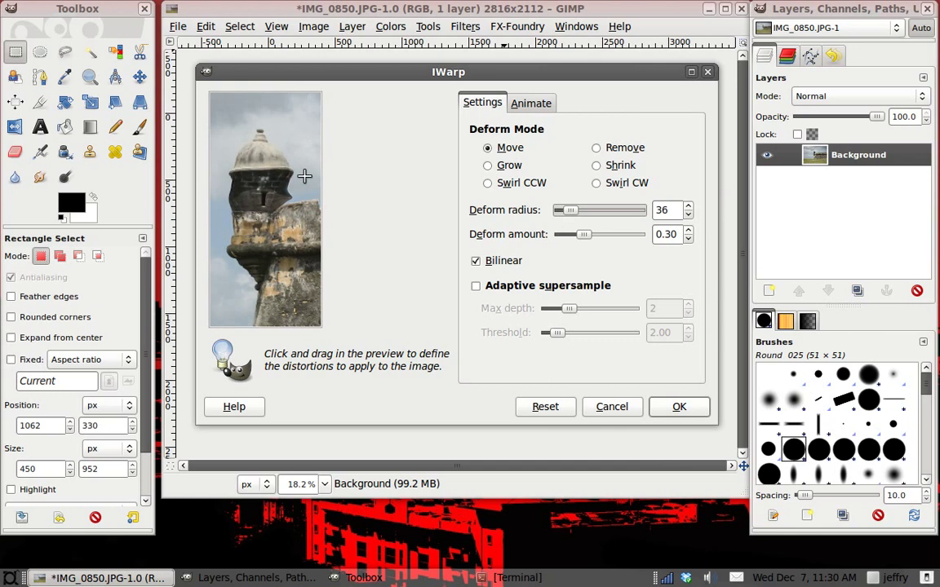
drag(583, 234, 588, 234)
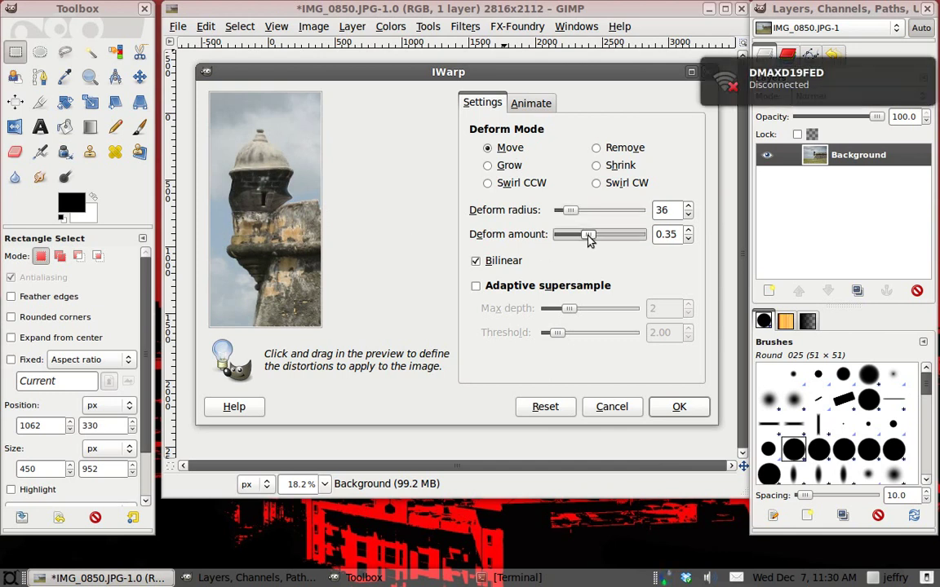
drag(245, 210, 224, 250)
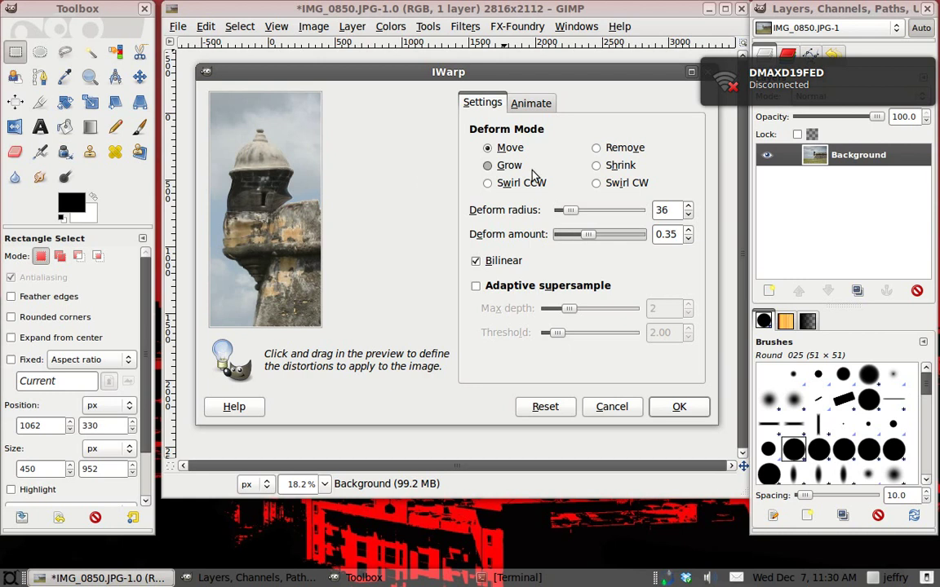
Step: Try Remove, Grow and Shrink warps, then swirl the tower's base clockwise
click(603, 148)
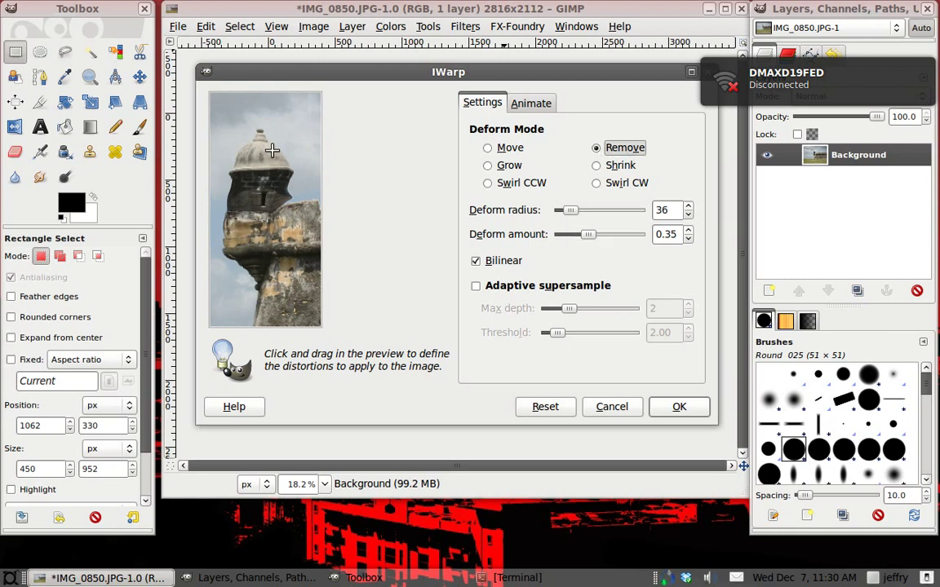
mouse_move(249, 224)
mouse_down()
mouse_move(247, 244)
mouse_move(231, 203)
mouse_up()
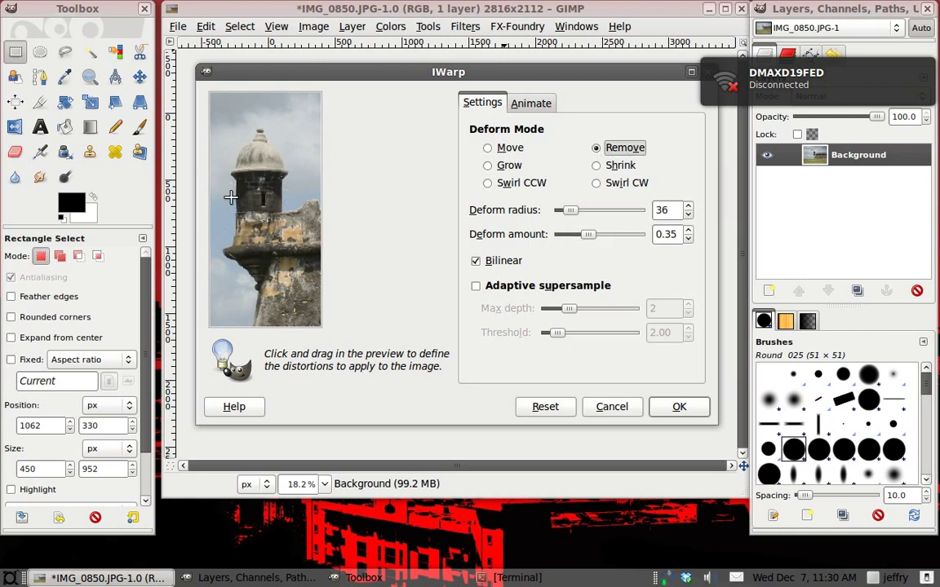
click(505, 166)
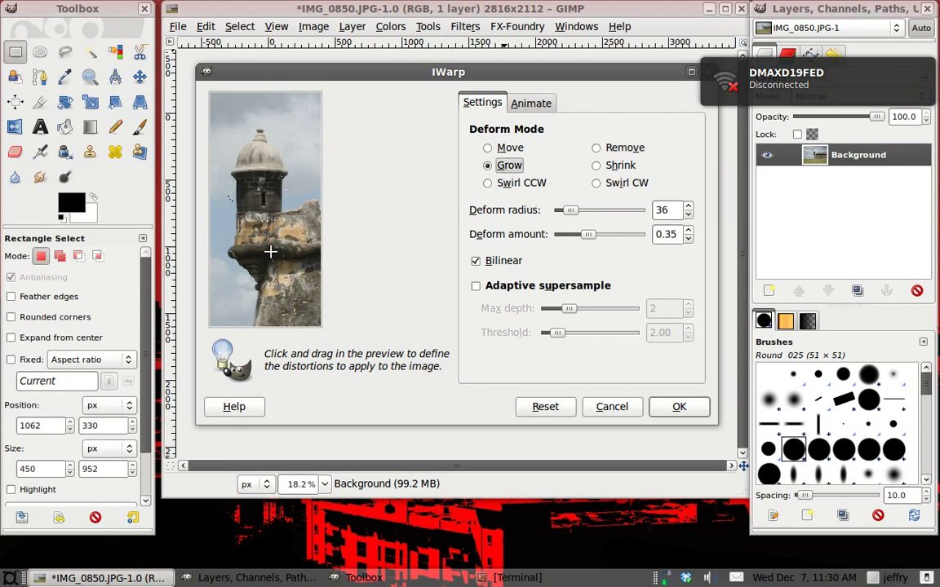
click(596, 165)
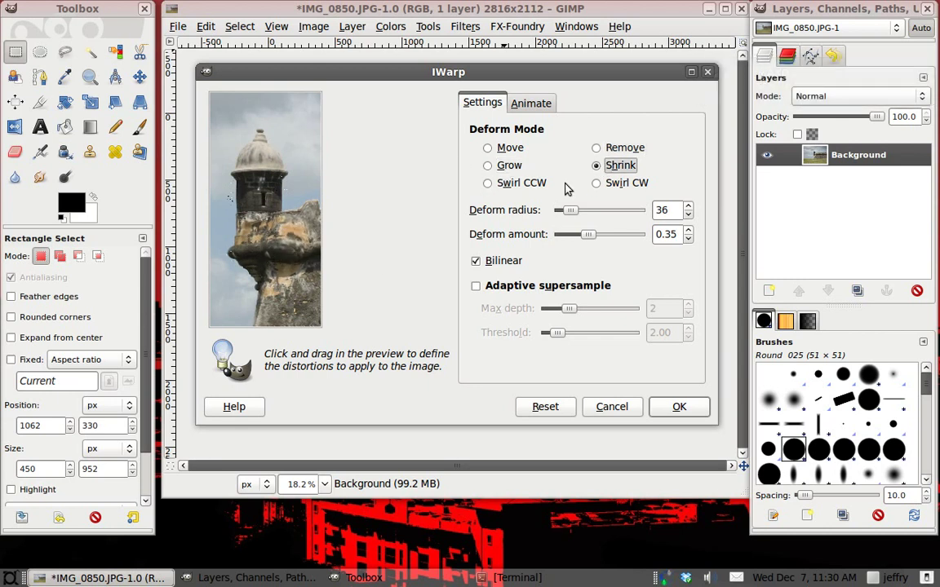
mouse_move(253, 214)
mouse_down()
mouse_move(285, 256)
mouse_move(272, 227)
mouse_move(244, 236)
mouse_up()
click(488, 183)
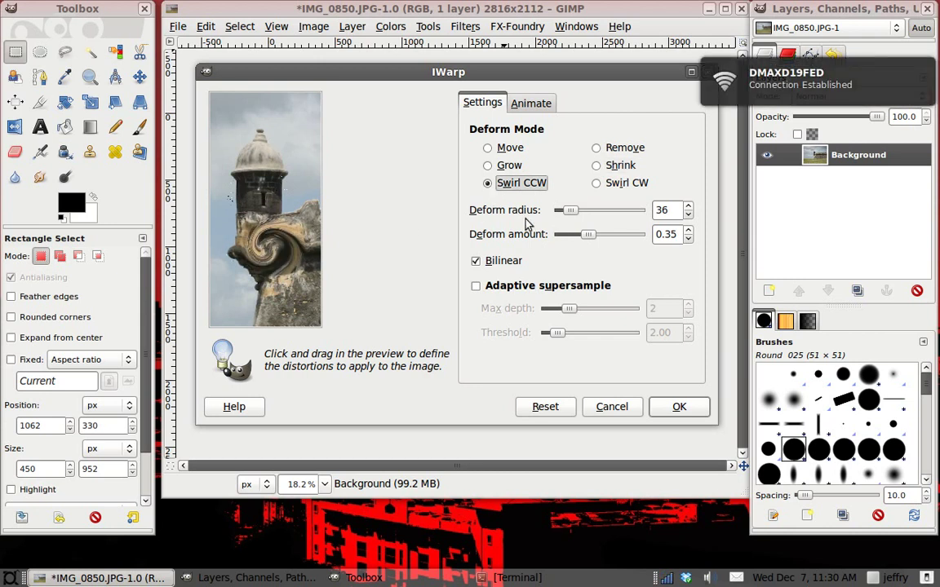
click(635, 183)
drag(293, 282, 291, 316)
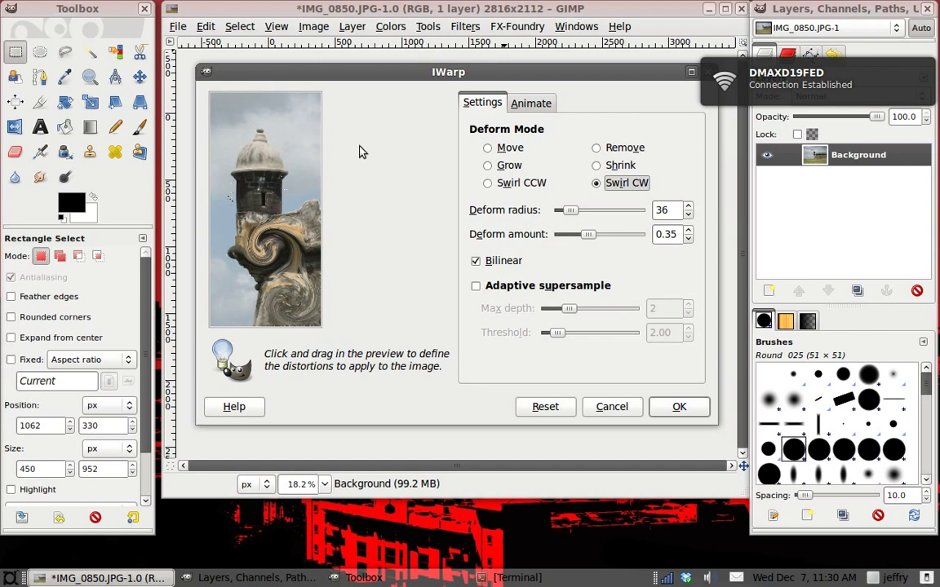
Step: Reshape the tower dome into a stretched point with Move, then apply the warp
click(496, 148)
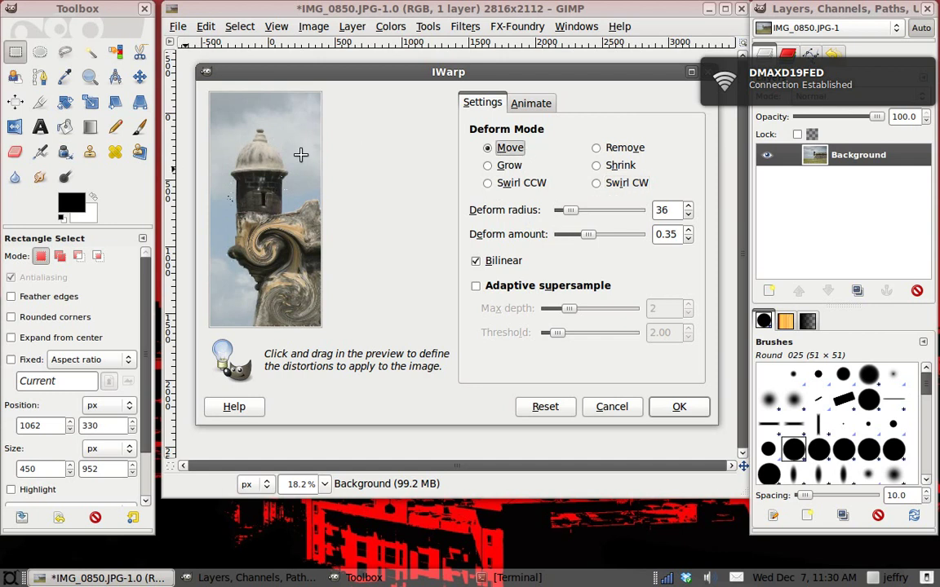
drag(292, 161, 277, 207)
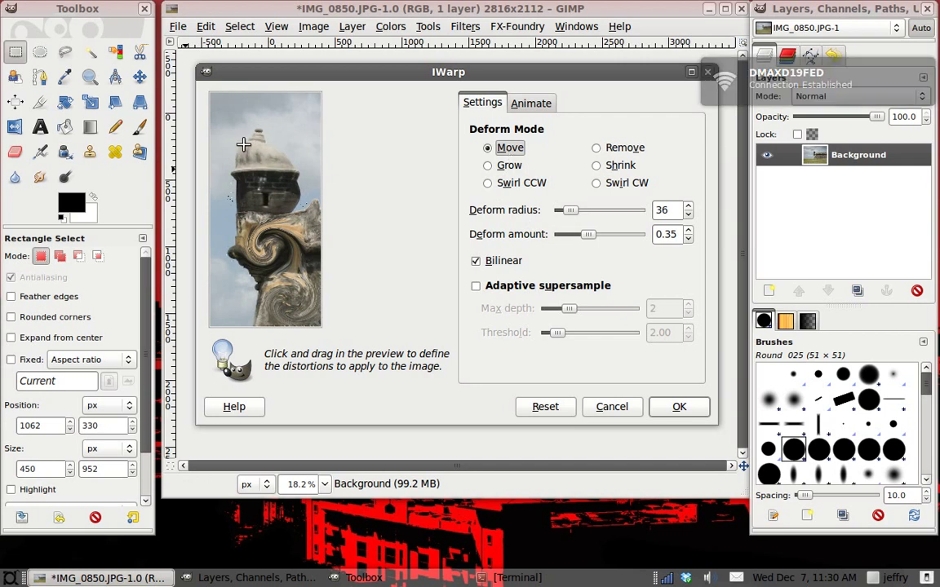
drag(211, 186, 245, 214)
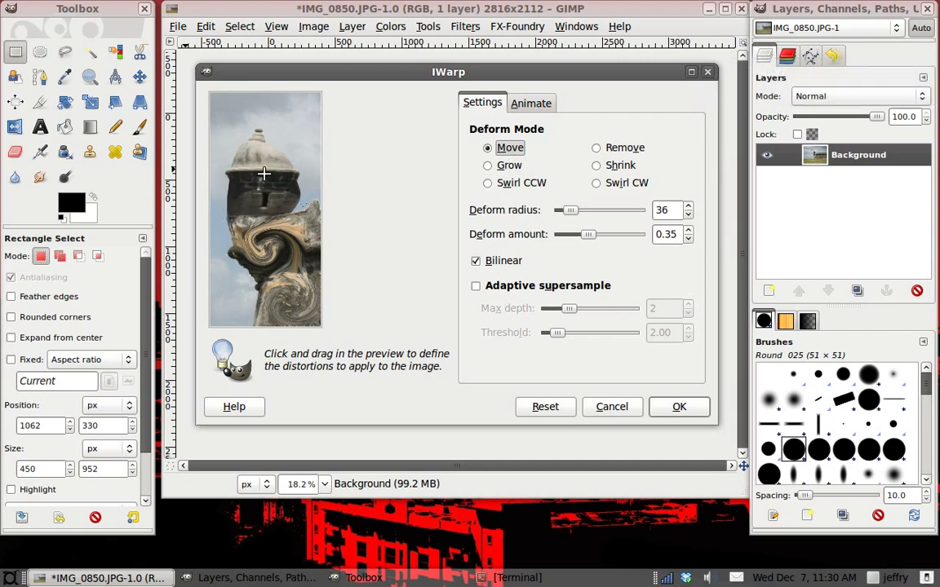
drag(282, 145, 216, 135)
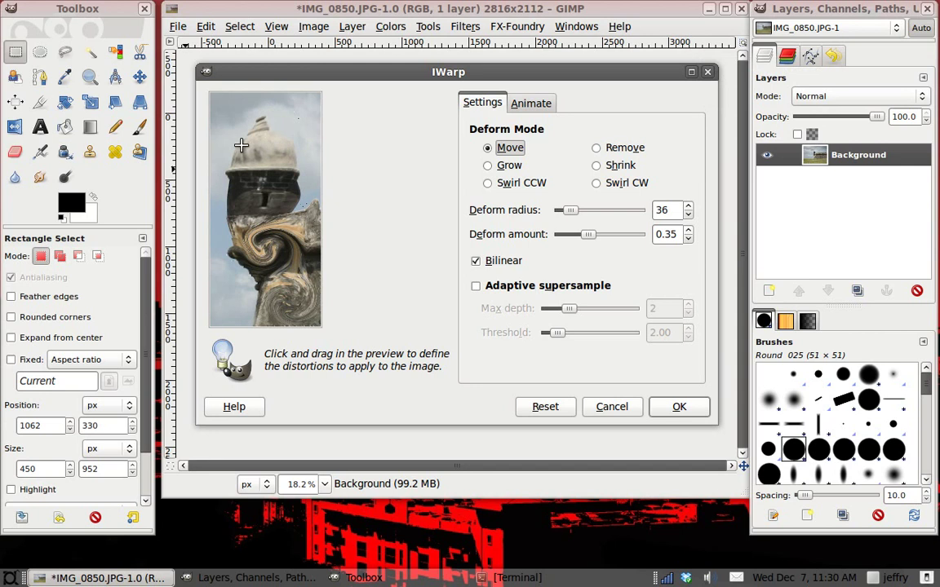
click(668, 407)
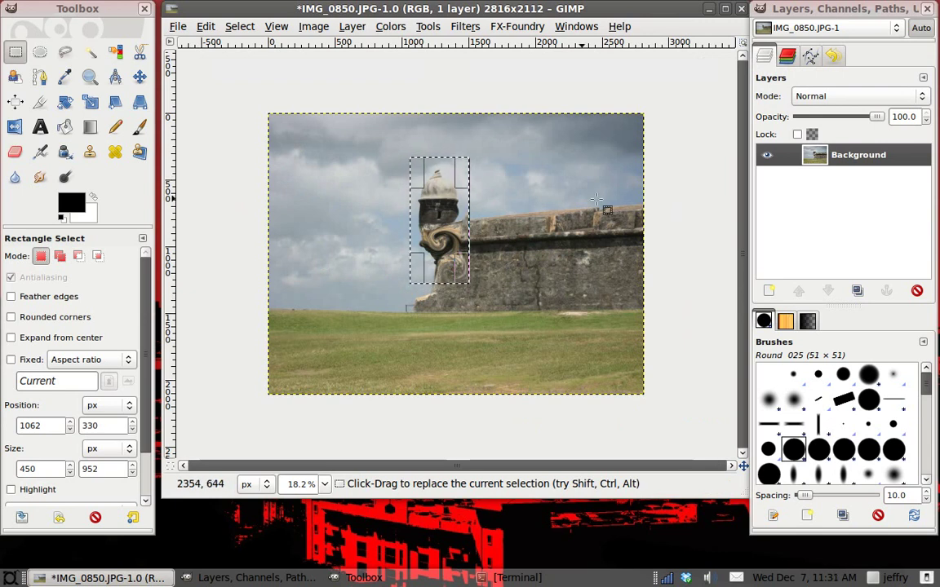
Step: Clear the selection, switch to the Move tool, and bring the Terminal window forward
click(240, 26)
click(252, 60)
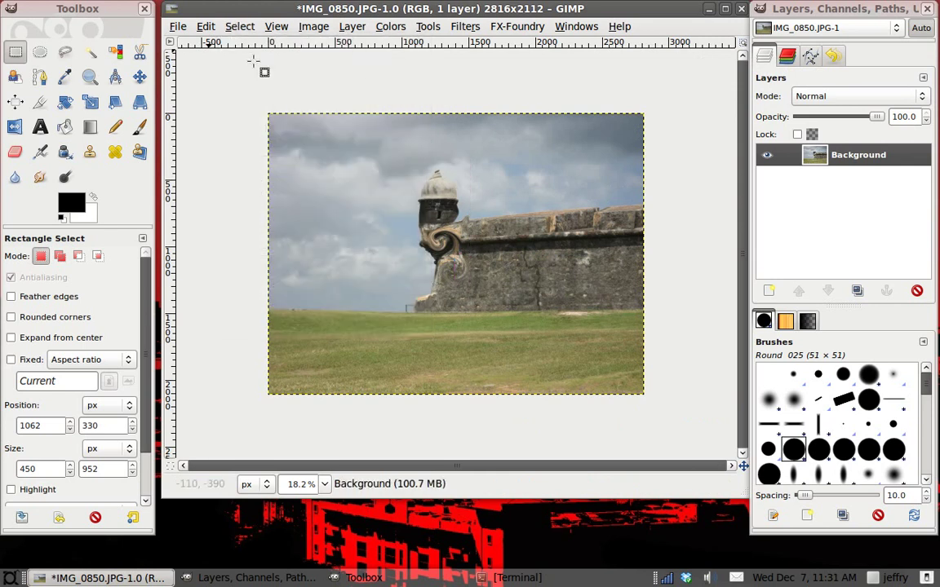
click(140, 76)
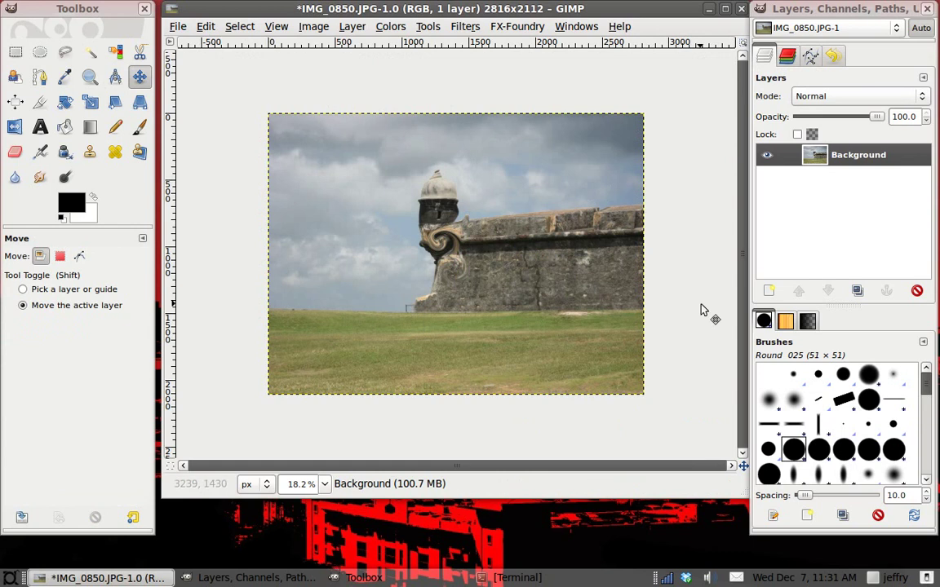
click(513, 578)
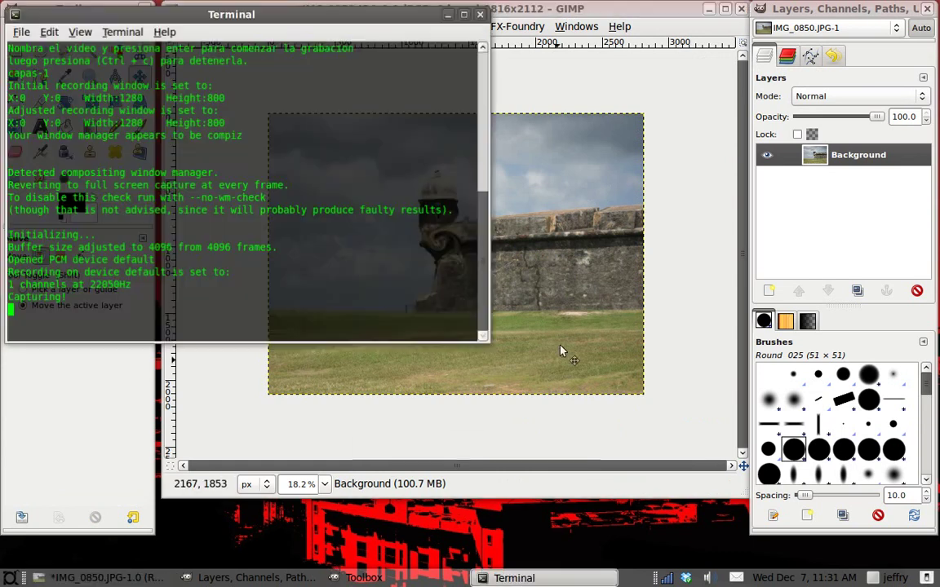